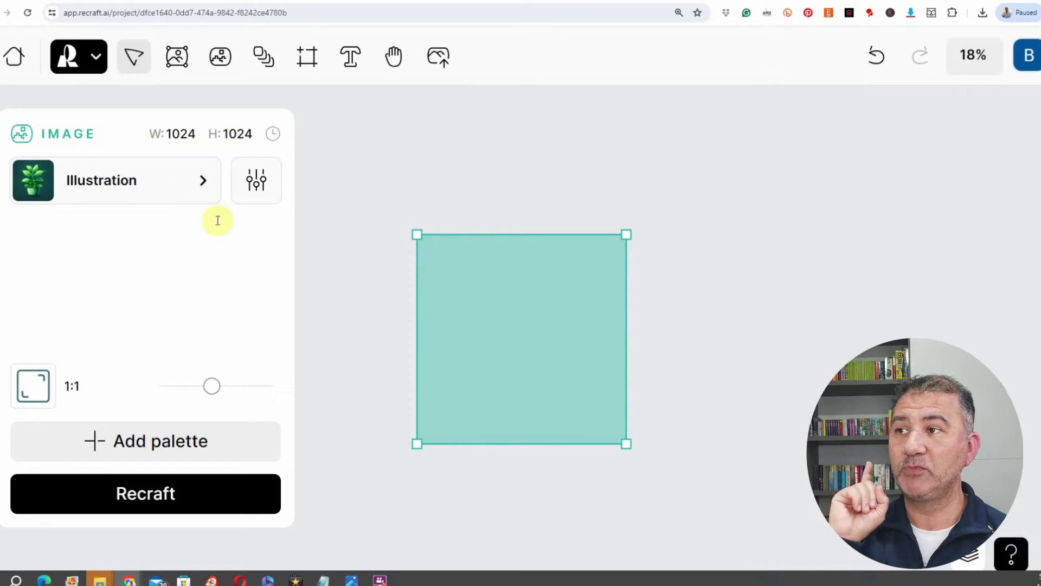
- Choose the raster Seamless style for the 1024×1024 image frame
{"action": "left_click", "coordinate": [175, 189]}
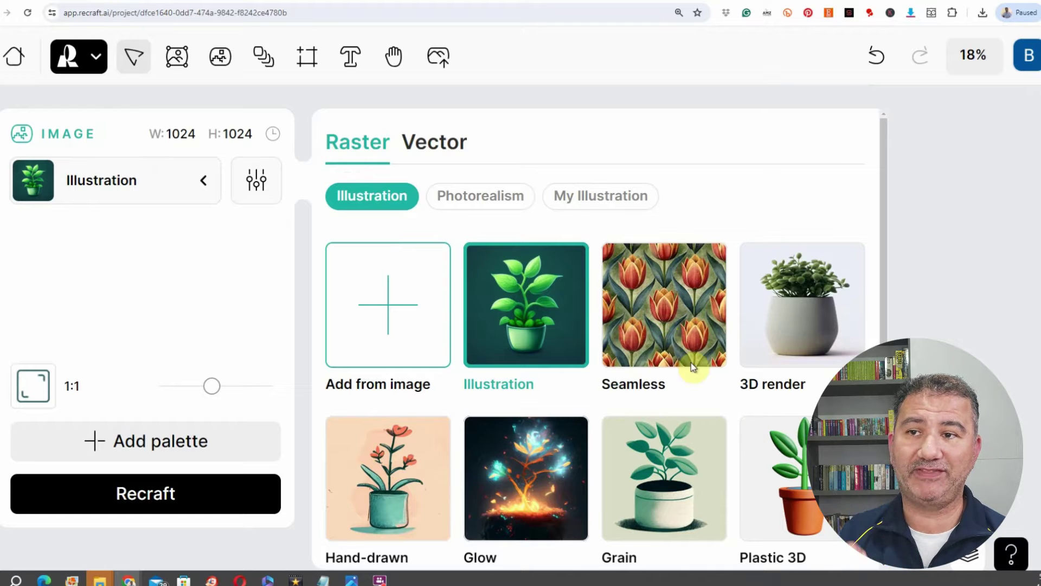
{"action": "left_click", "coordinate": [668, 339]}
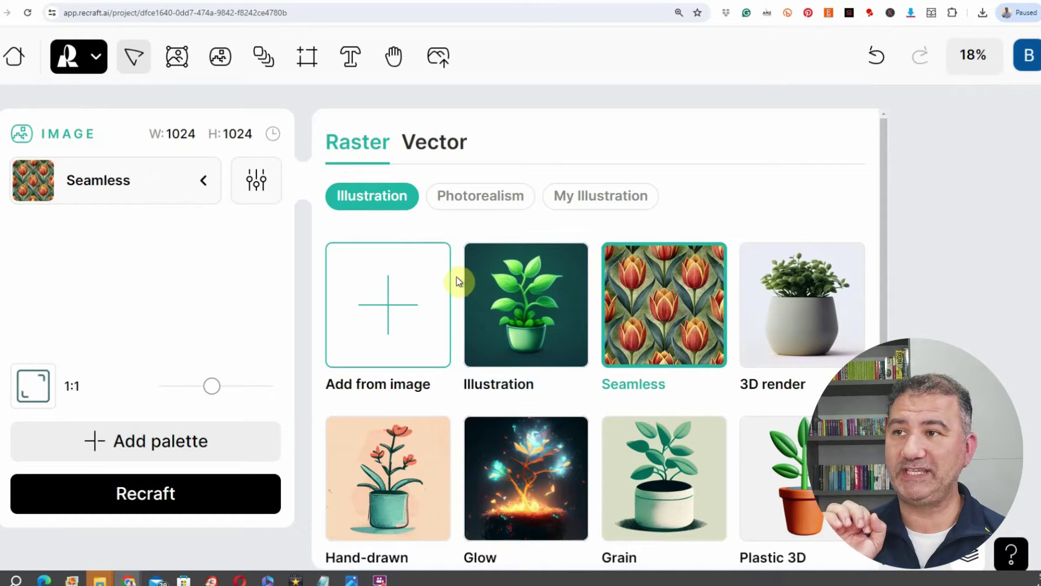
{"action": "left_click", "coordinate": [434, 144]}
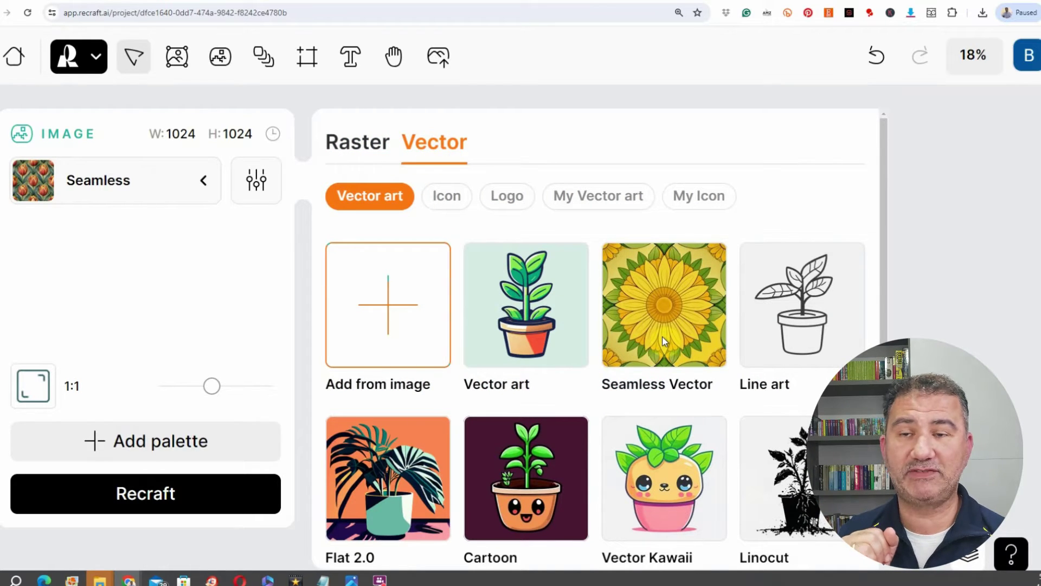
{"action": "left_click", "coordinate": [373, 142]}
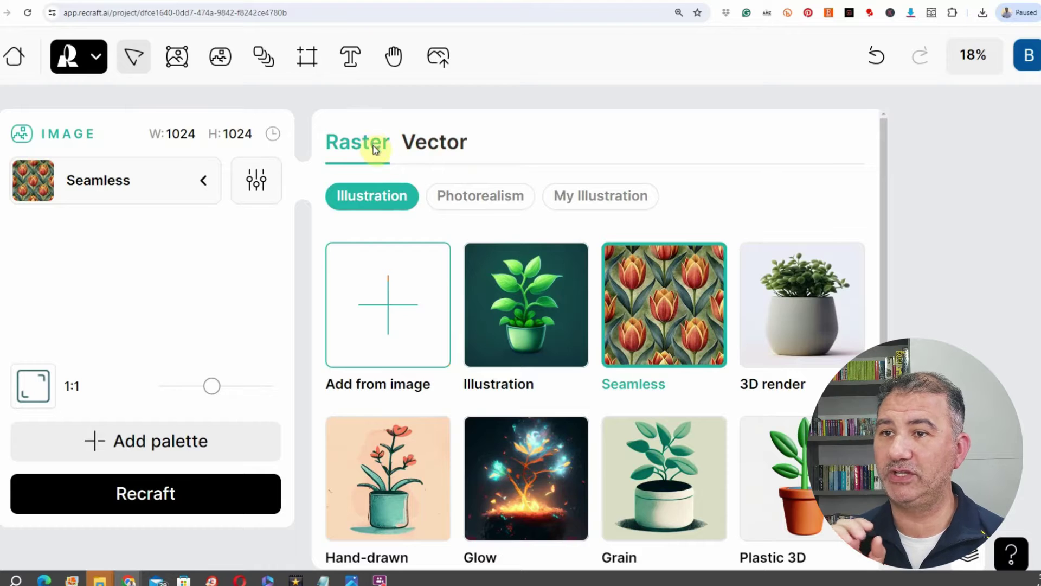
{"action": "left_click", "coordinate": [205, 230]}
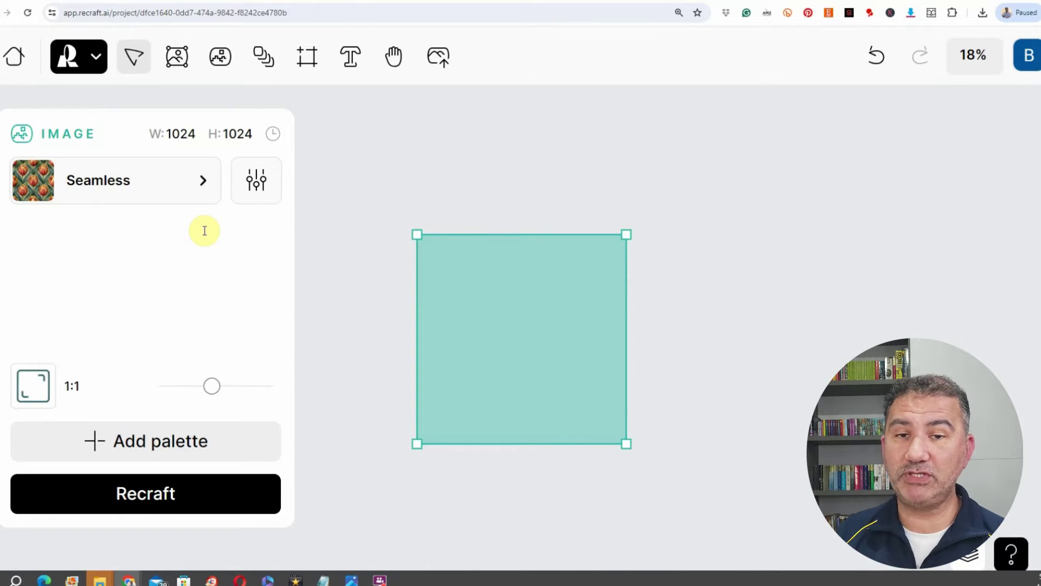
- Enter the prompt 'summer cocktails' and add a Primitive level-of-detail setting
{"action": "type", "text": "summer cocktails"}
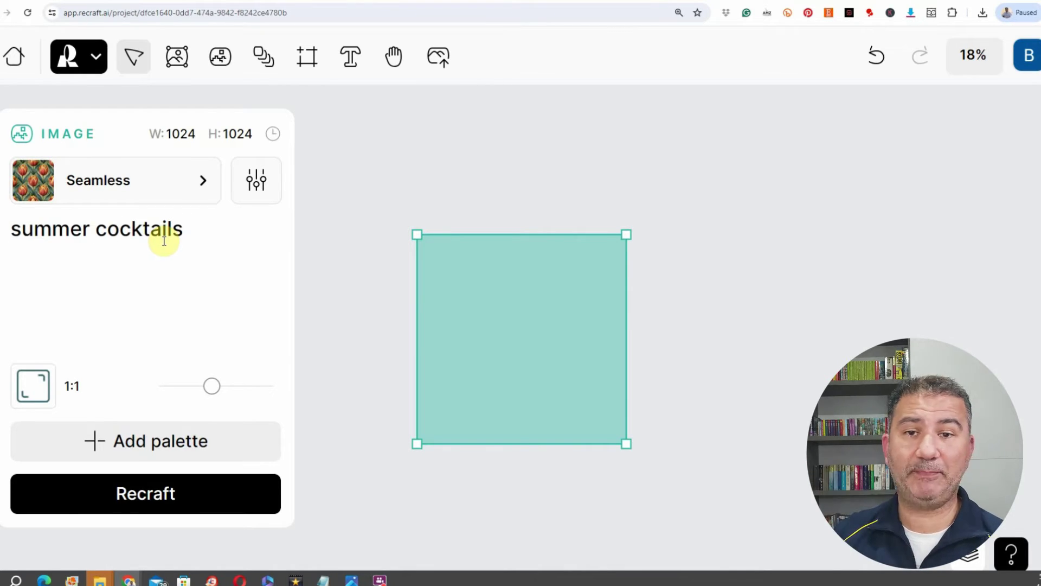
{"action": "left_click", "coordinate": [254, 190]}
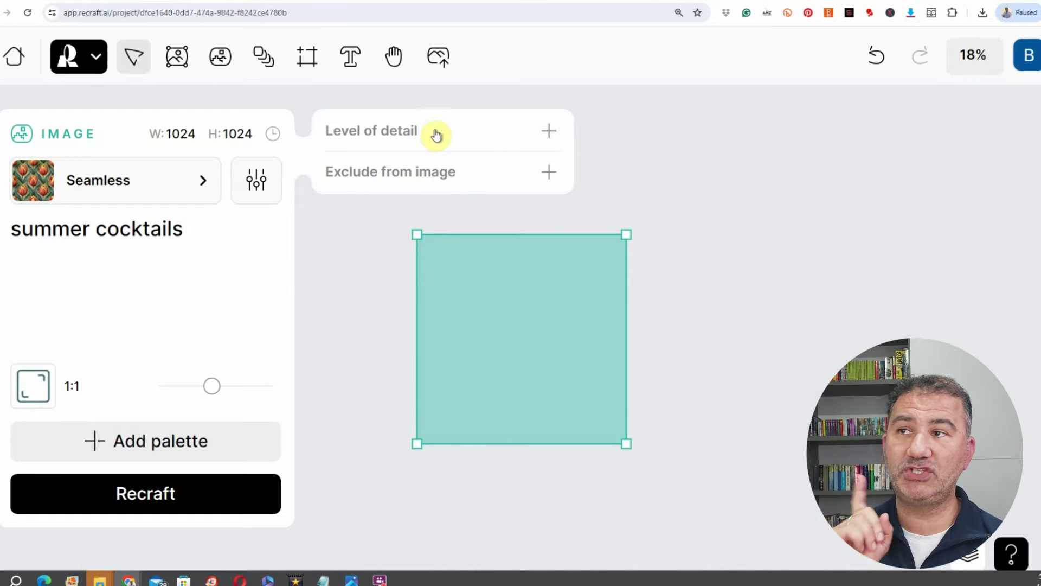
{"action": "left_click", "coordinate": [547, 132]}
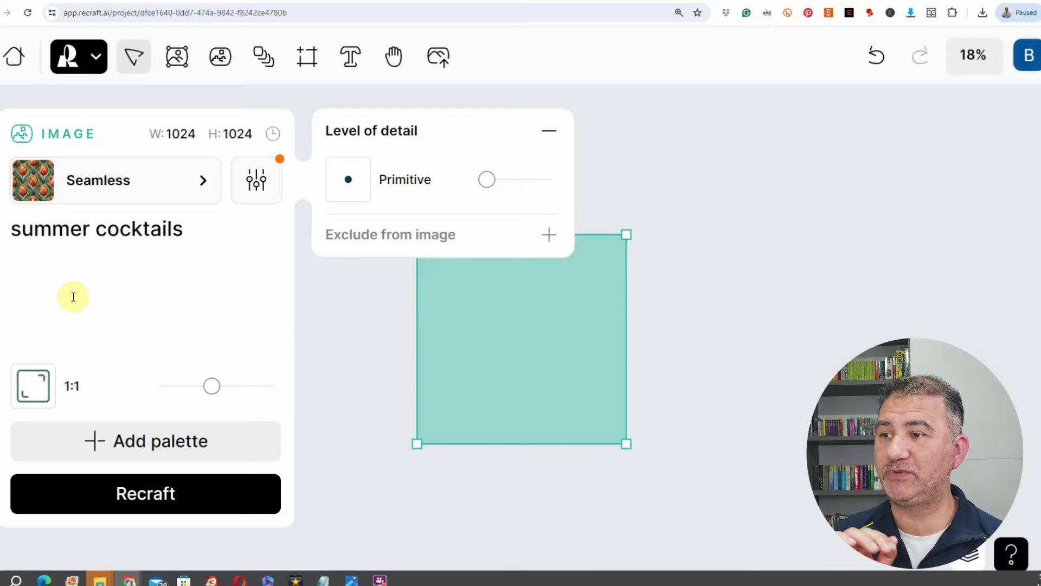
{"action": "left_click", "coordinate": [114, 345]}
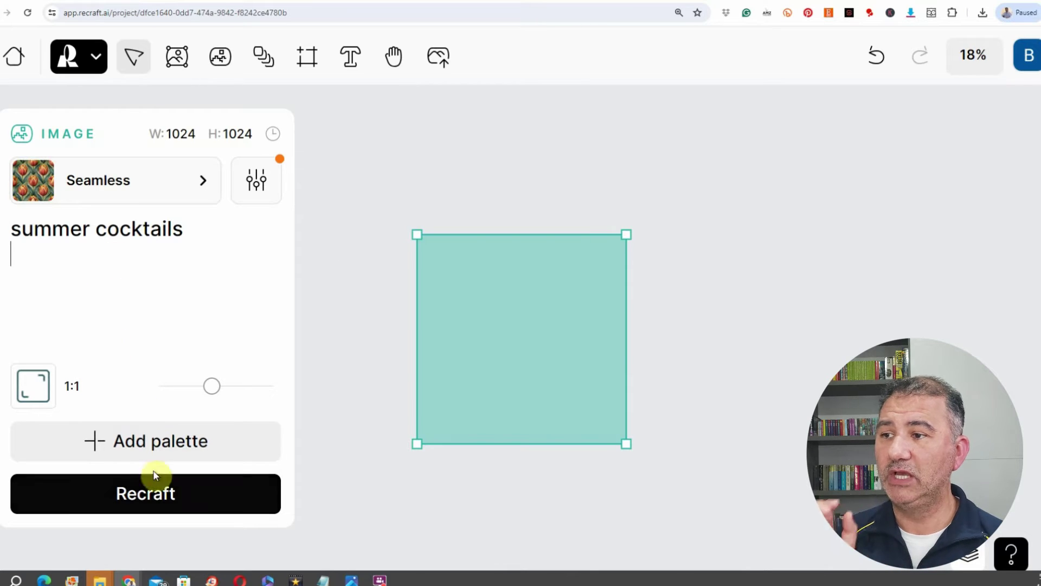
- Generate the summer cocktails pattern and keep its cream-background variant
{"action": "left_click", "coordinate": [150, 505]}
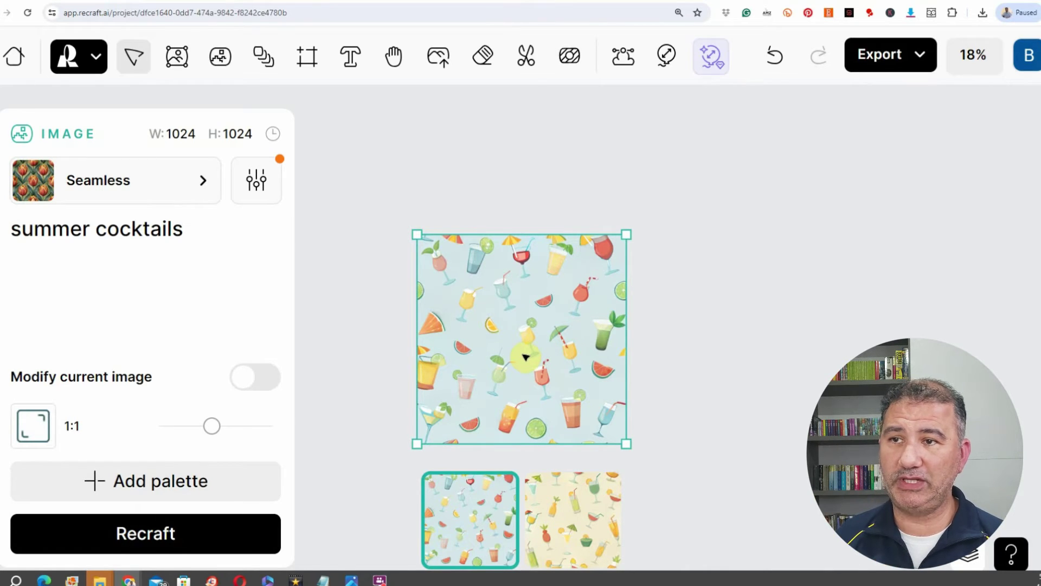
{"action": "scroll", "coordinate": [525, 356], "scroll_direction": "up", "scroll_amount": 1}
{"action": "scroll", "coordinate": [521, 359], "scroll_direction": "up", "scroll_amount": 1}
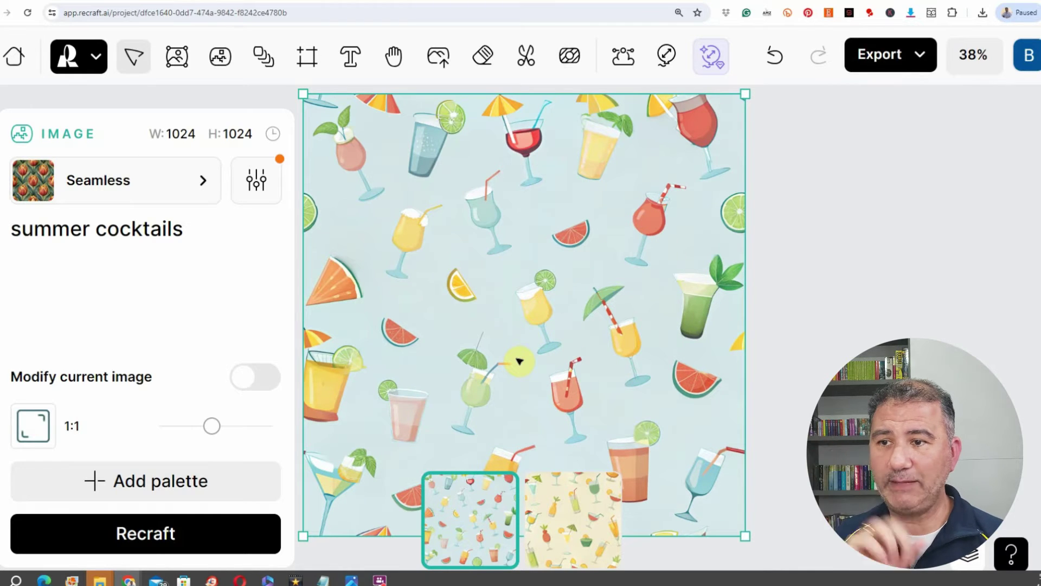
{"action": "left_click", "coordinate": [566, 518]}
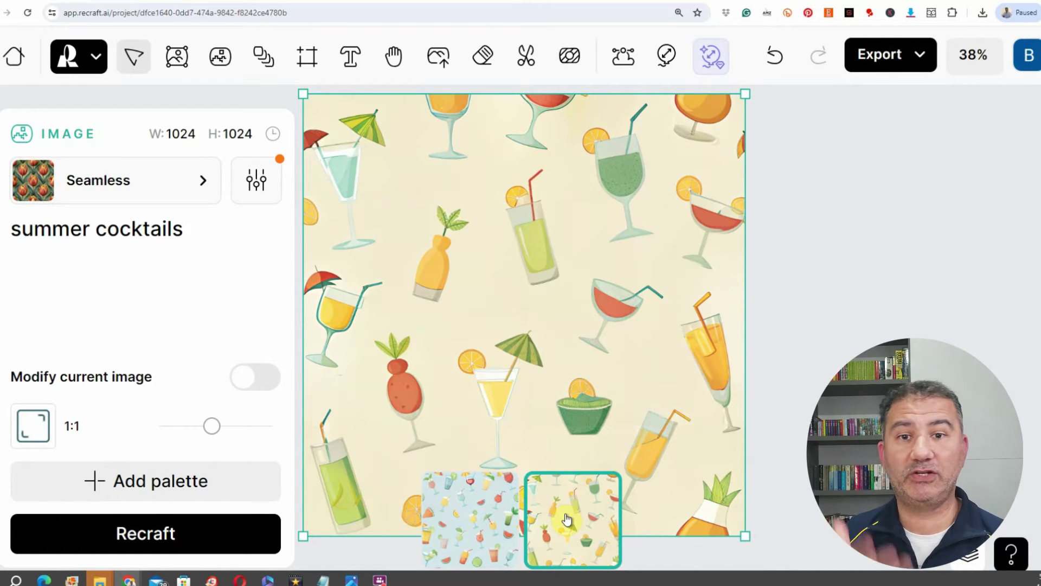
- Alt-drag a copy of the cream cocktail pattern to the right of the original
{"action": "left_click", "coordinate": [230, 223]}
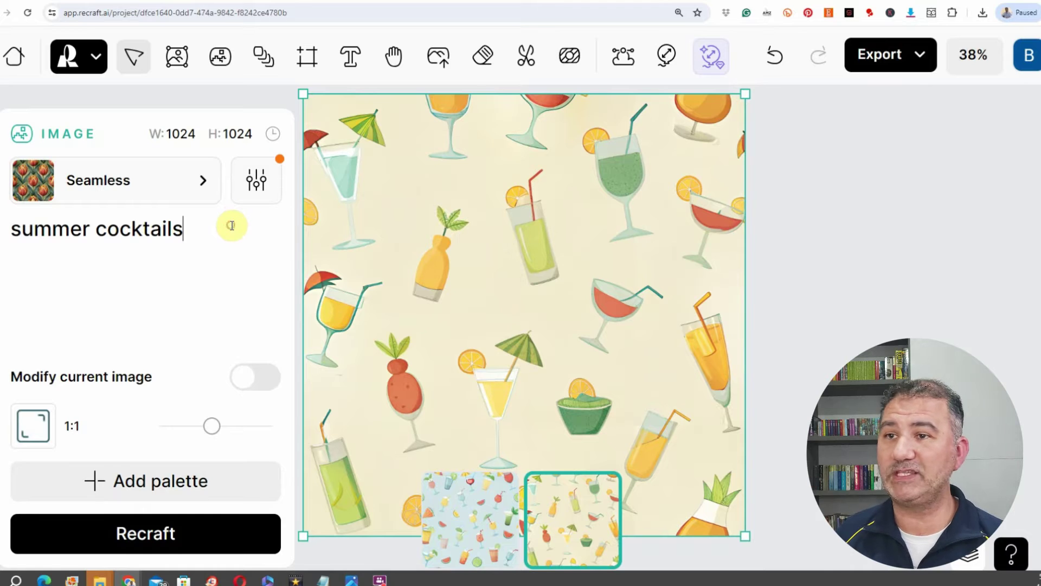
{"action": "scroll", "coordinate": [586, 273], "scroll_direction": "down", "scroll_amount": 2}
{"action": "scroll", "coordinate": [585, 272], "scroll_direction": "down", "scroll_amount": 1}
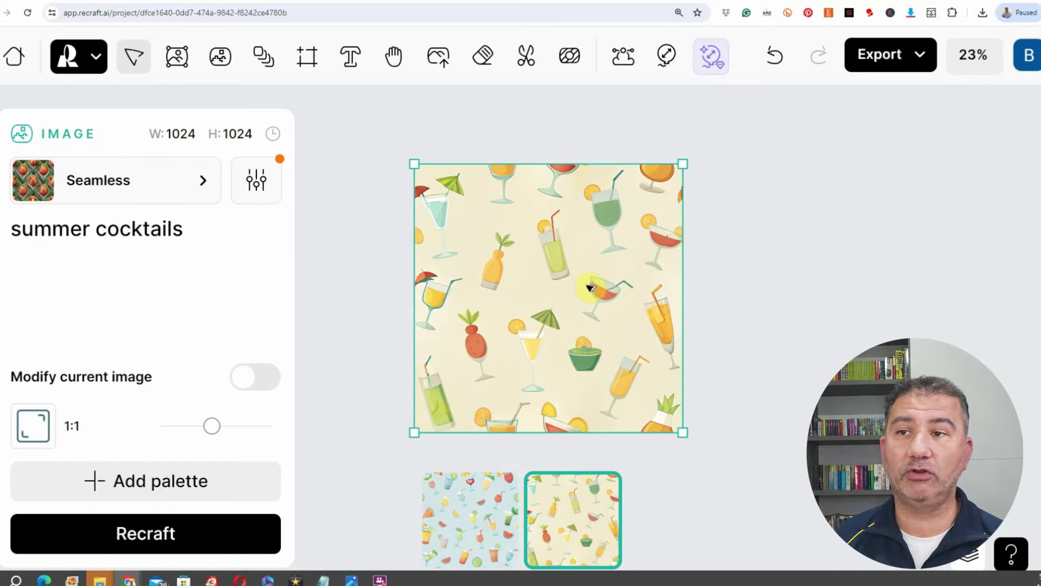
{"action": "left_click_drag", "start_coordinate": [544, 283], "coordinate": [858, 289]}
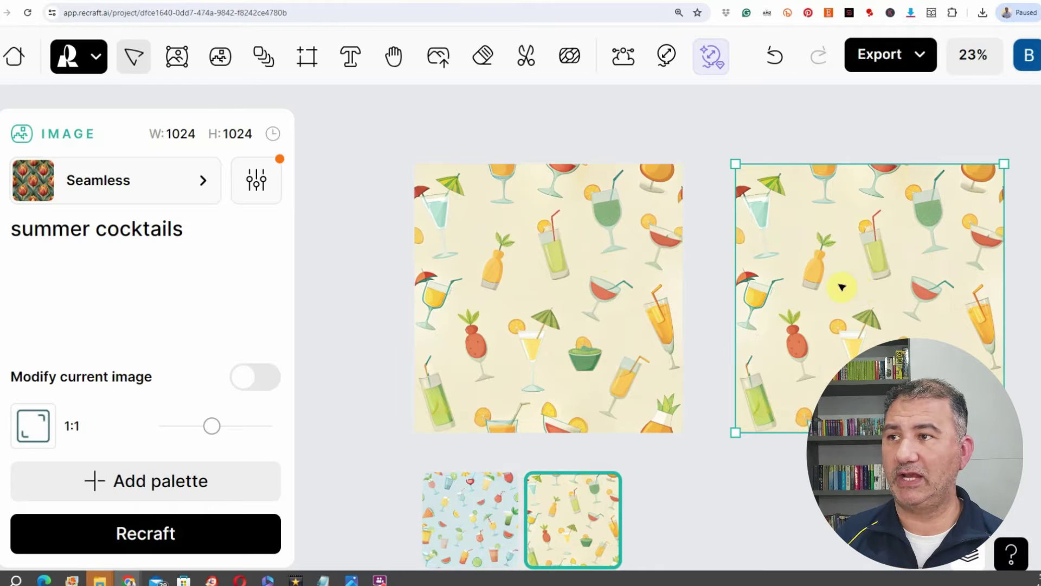
- Regenerate the right-hand copy with the prompt 'summer cocktails, black background'
{"action": "left_click", "coordinate": [216, 235]}
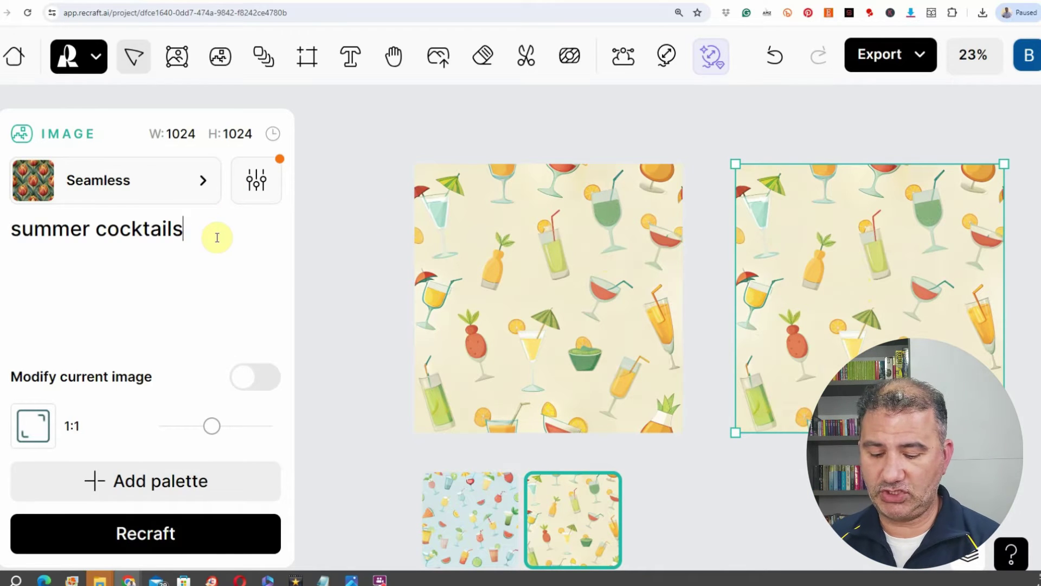
{"action": "type", "text": ", black ba"}
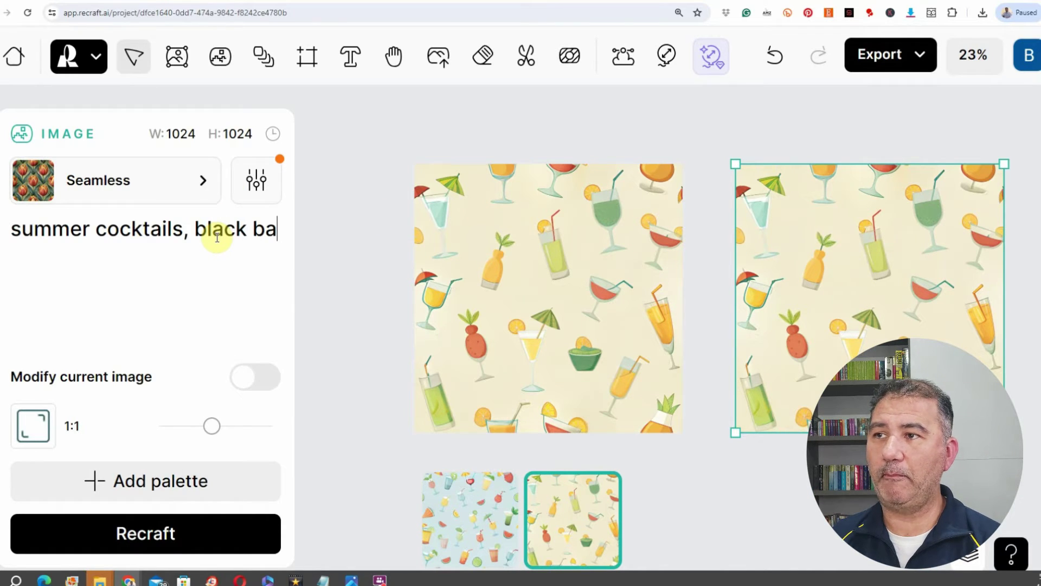
{"action": "type", "text": "ckground"}
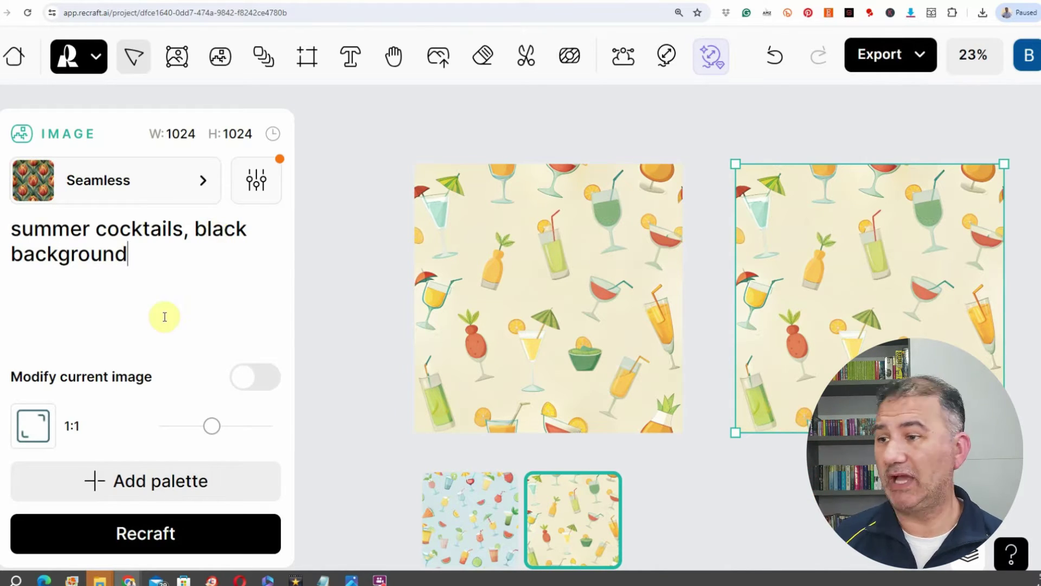
{"action": "left_click", "coordinate": [145, 535]}
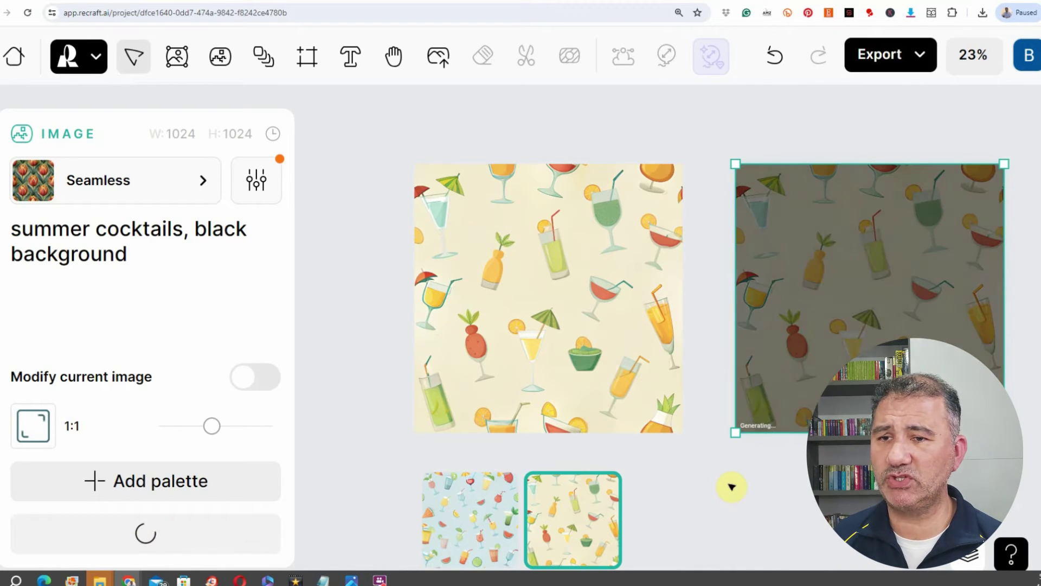
{"action": "left_click_drag", "start_coordinate": [732, 486], "coordinate": [616, 472]}
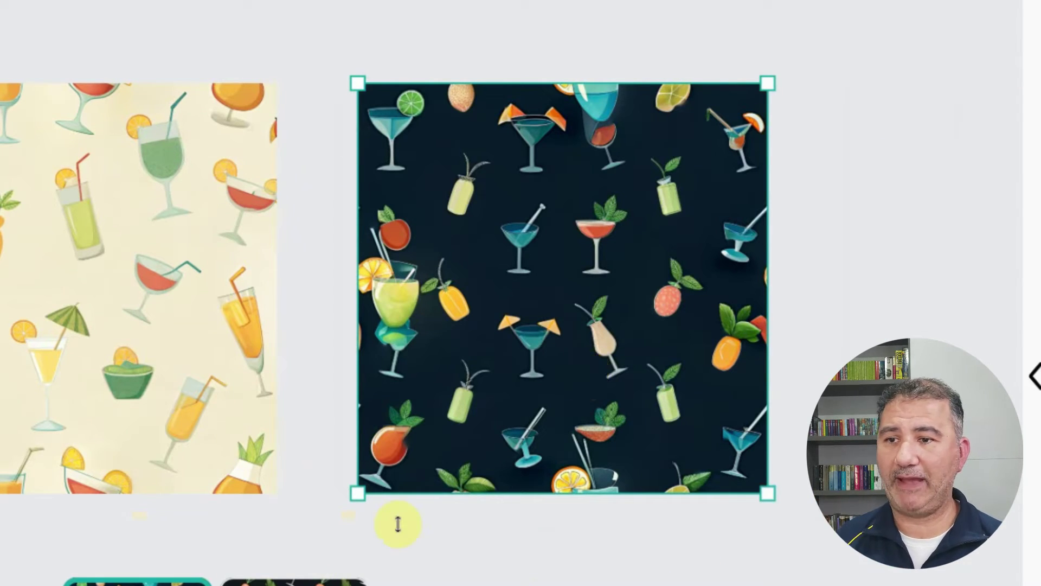
- Use the other black-background variant and butt a copy flush against its right edge
{"action": "left_click", "coordinate": [294, 583]}
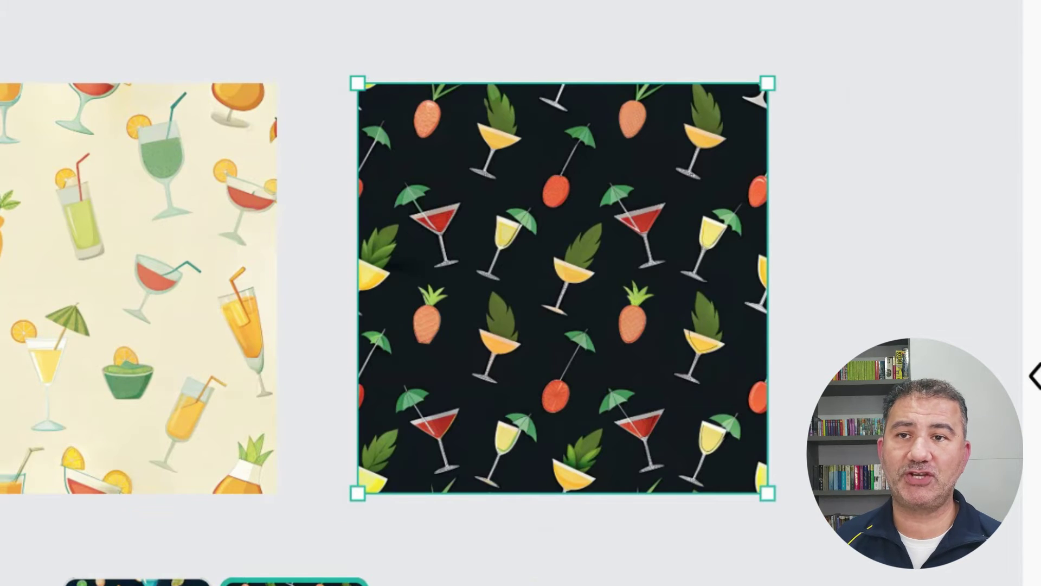
{"action": "left_click_drag", "start_coordinate": [744, 574], "coordinate": [418, 567]}
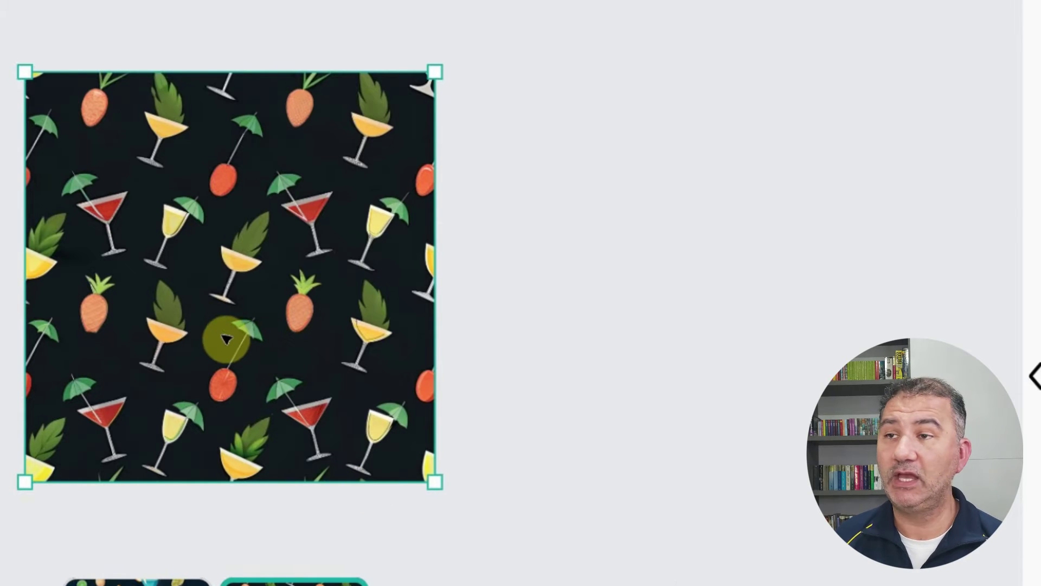
{"action": "left_click_drag", "start_coordinate": [222, 335], "coordinate": [726, 322]}
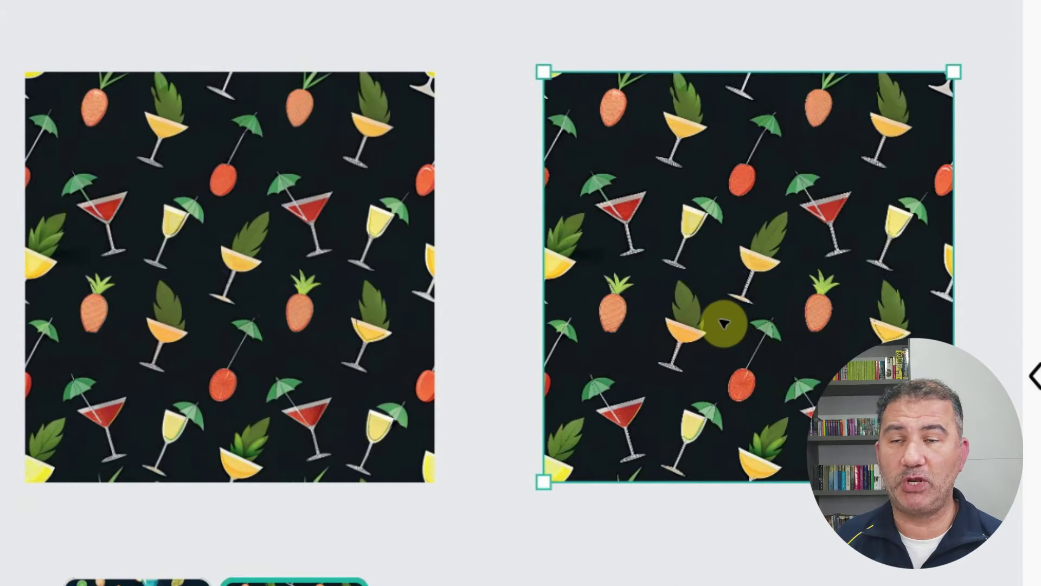
{"action": "left_click_drag", "start_coordinate": [724, 324], "coordinate": [637, 323]}
{"action": "left_click", "coordinate": [617, 573]}
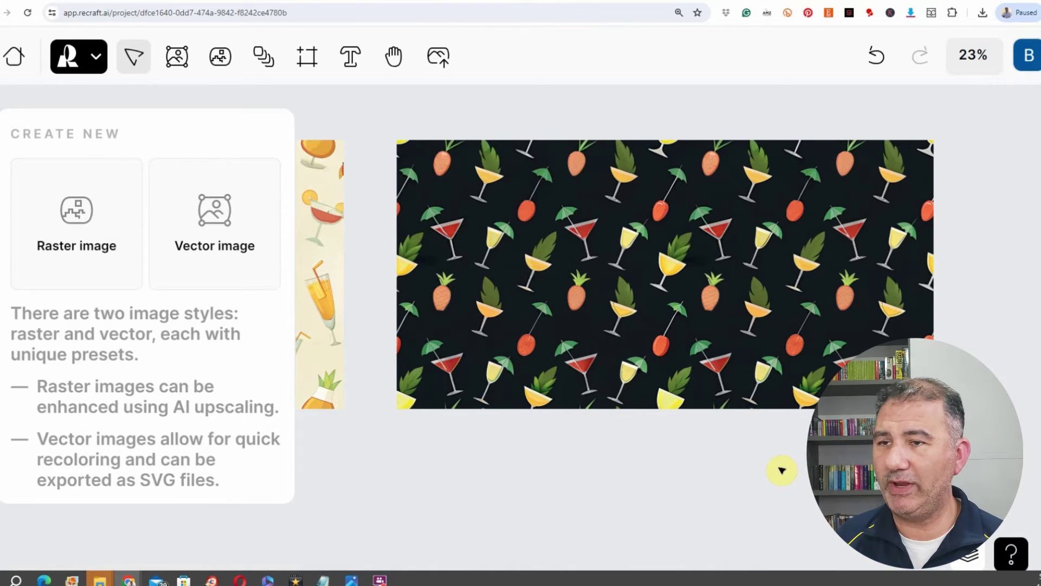
- Compare the sun pattern's variations, keeping the second one
{"action": "key", "text": "h"}
{"action": "left_click_drag", "start_coordinate": [569, 490], "coordinate": [833, 249]}
{"action": "scroll", "coordinate": [834, 249], "scroll_direction": "down", "scroll_amount": 5}
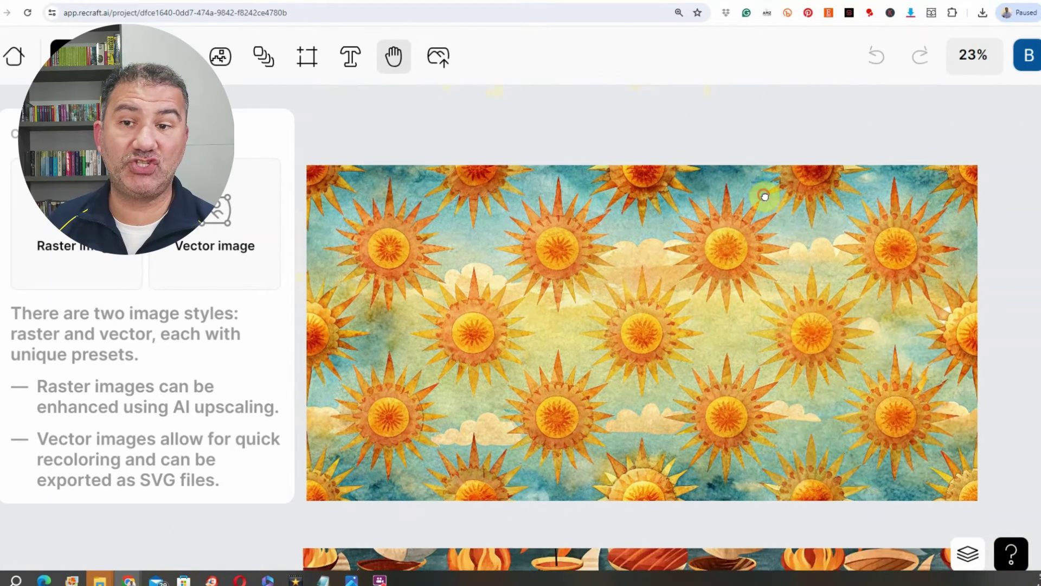
{"action": "left_click_drag", "start_coordinate": [765, 197], "coordinate": [779, 219]}
{"action": "key", "text": "v"}
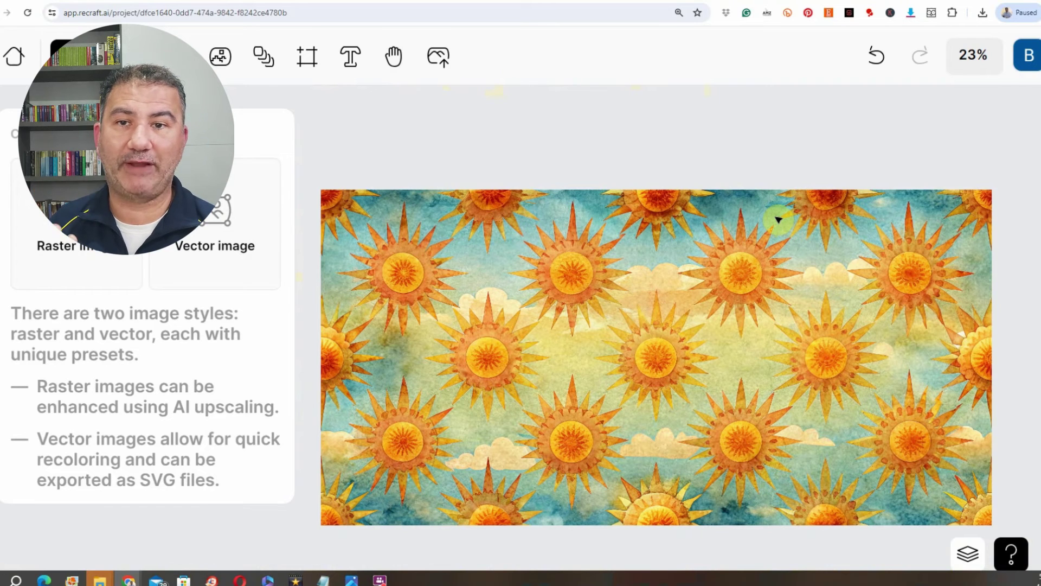
{"action": "left_click", "coordinate": [687, 309]}
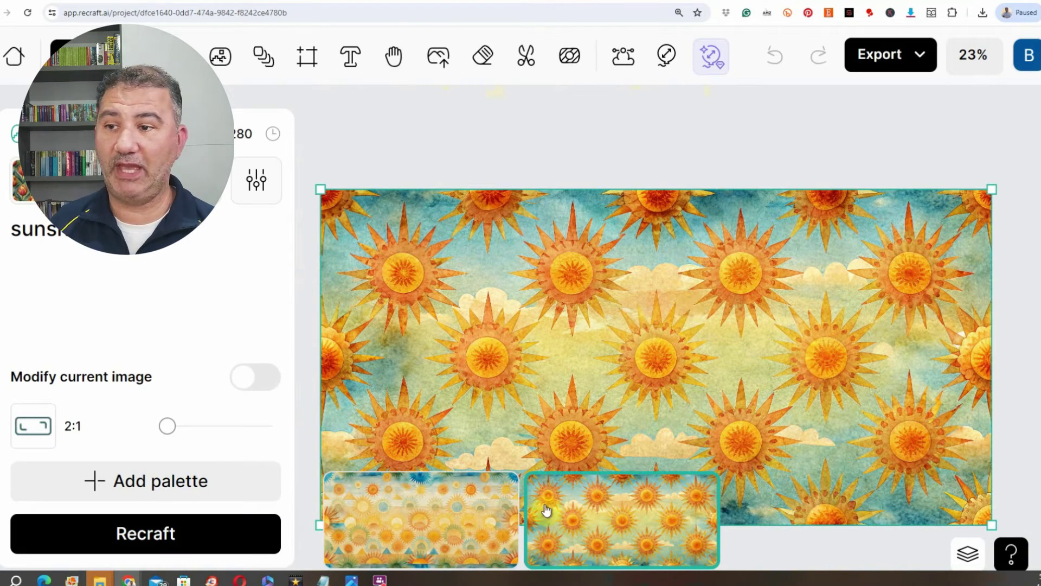
{"action": "left_click", "coordinate": [463, 514]}
{"action": "left_click", "coordinate": [564, 521]}
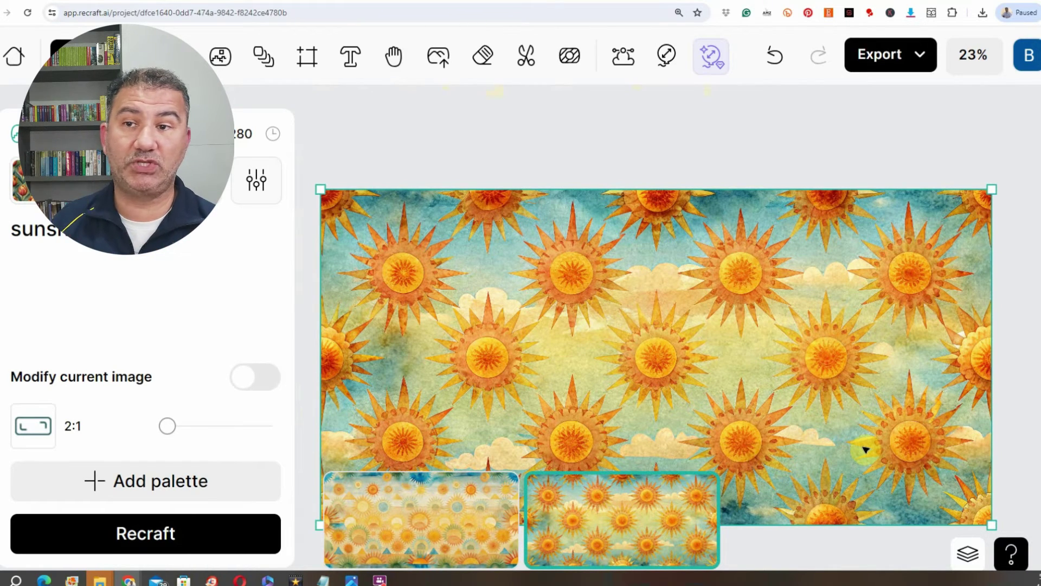
- Switch the ice-cream pattern to its popsicle variation
{"action": "key", "text": "h"}
{"action": "scroll", "coordinate": [522, 332], "scroll_direction": "right", "scroll_amount": 10}
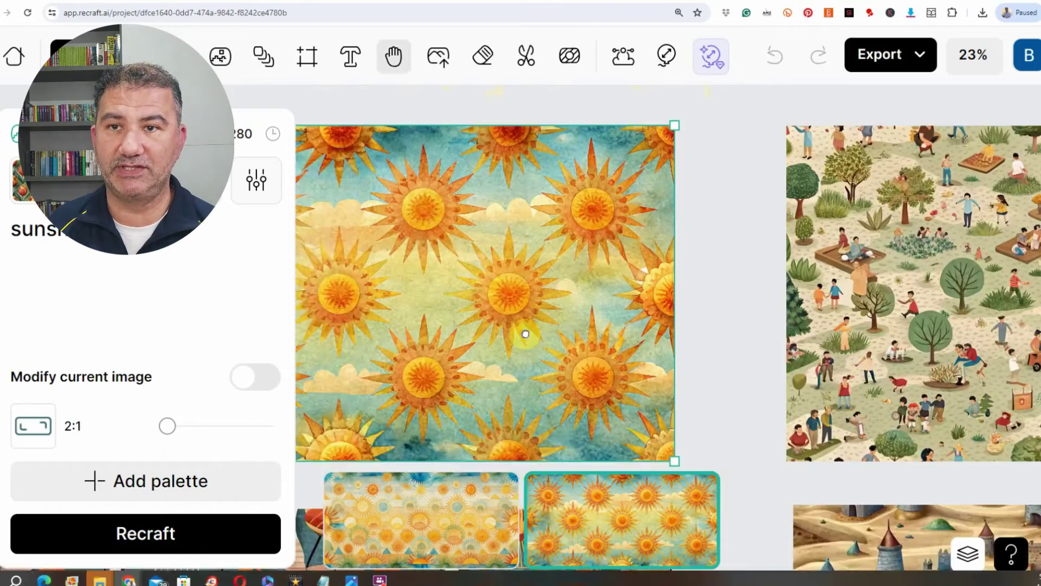
{"action": "scroll", "coordinate": [567, 348], "scroll_direction": "up", "scroll_amount": 2}
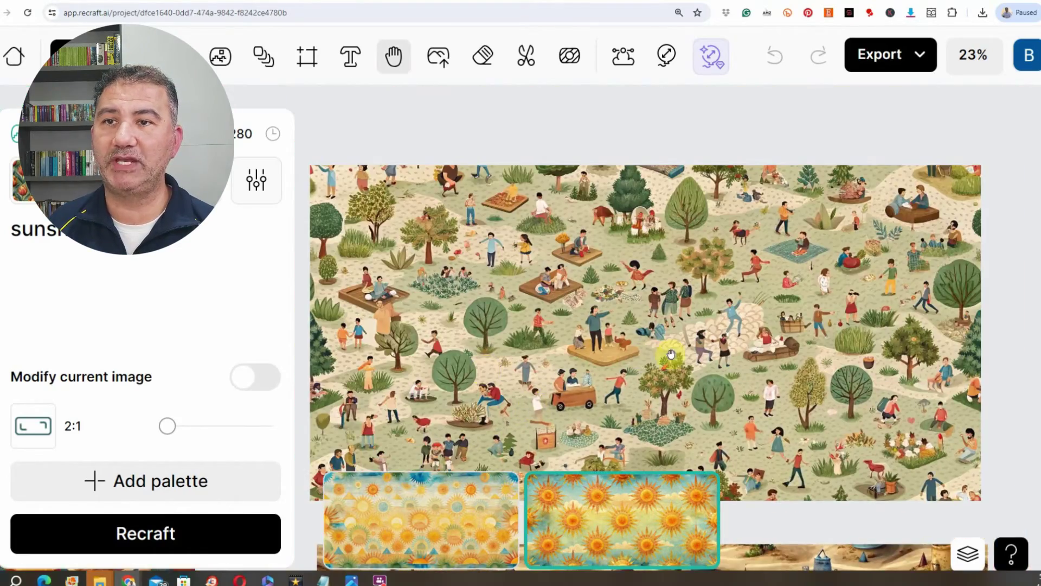
{"action": "scroll", "coordinate": [675, 354], "scroll_direction": "right", "scroll_amount": 8}
{"action": "scroll", "coordinate": [748, 339], "scroll_direction": "right", "scroll_amount": 10}
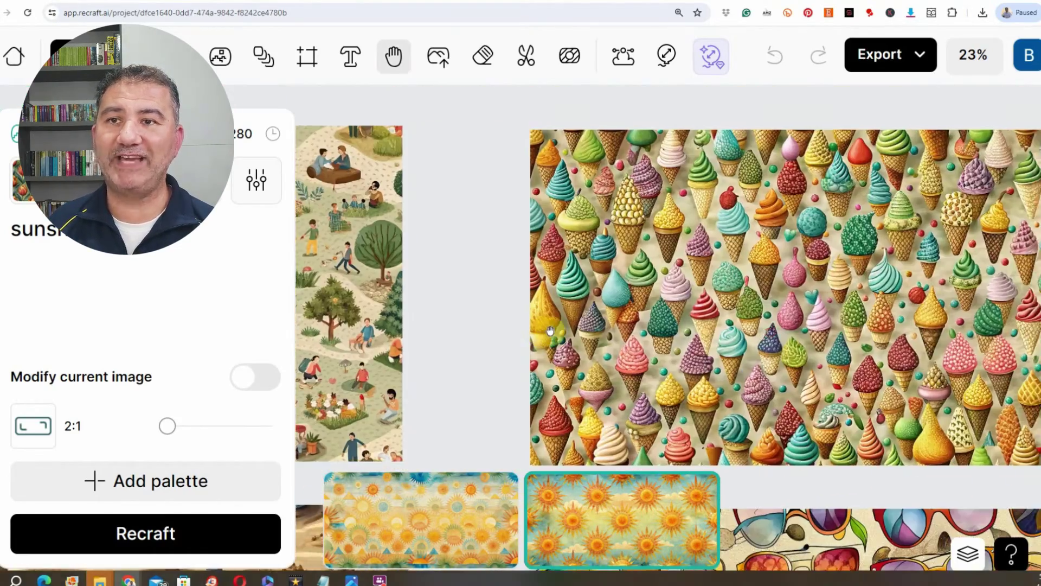
{"action": "scroll", "coordinate": [744, 311], "scroll_direction": "right", "scroll_amount": 2}
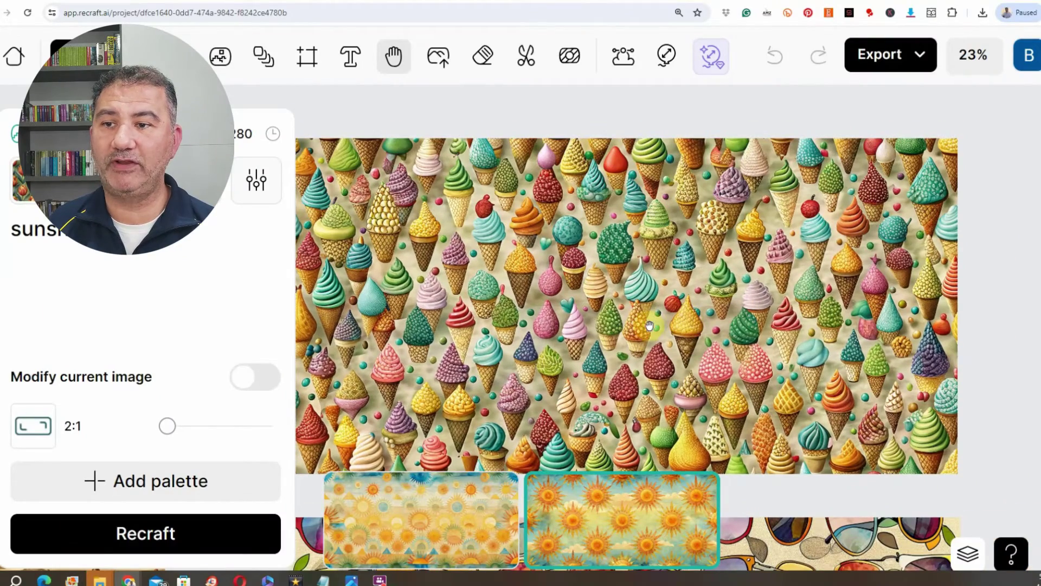
{"action": "key", "text": "v"}
{"action": "left_click", "coordinate": [639, 385]}
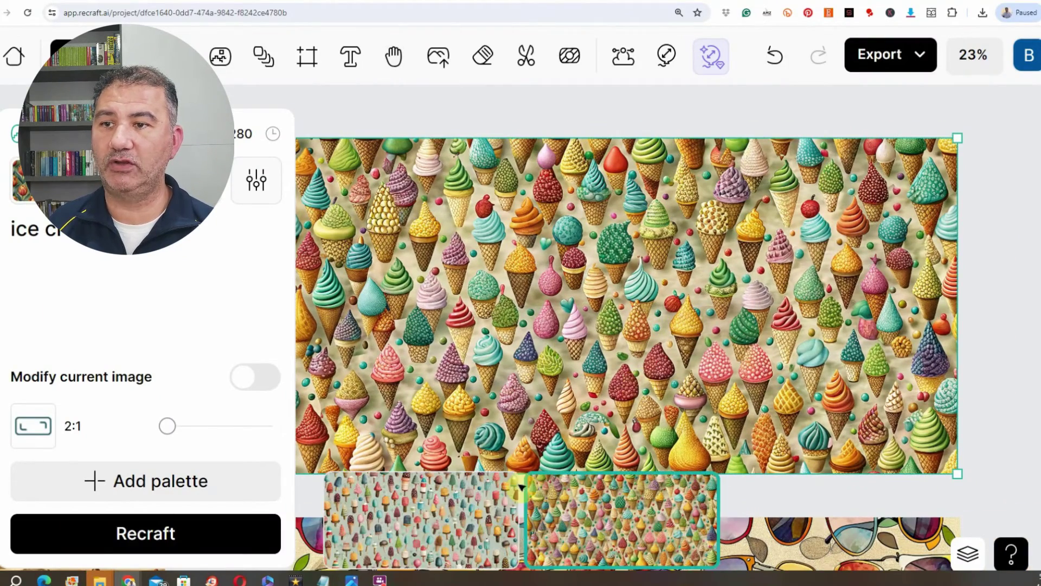
{"action": "left_click", "coordinate": [437, 511]}
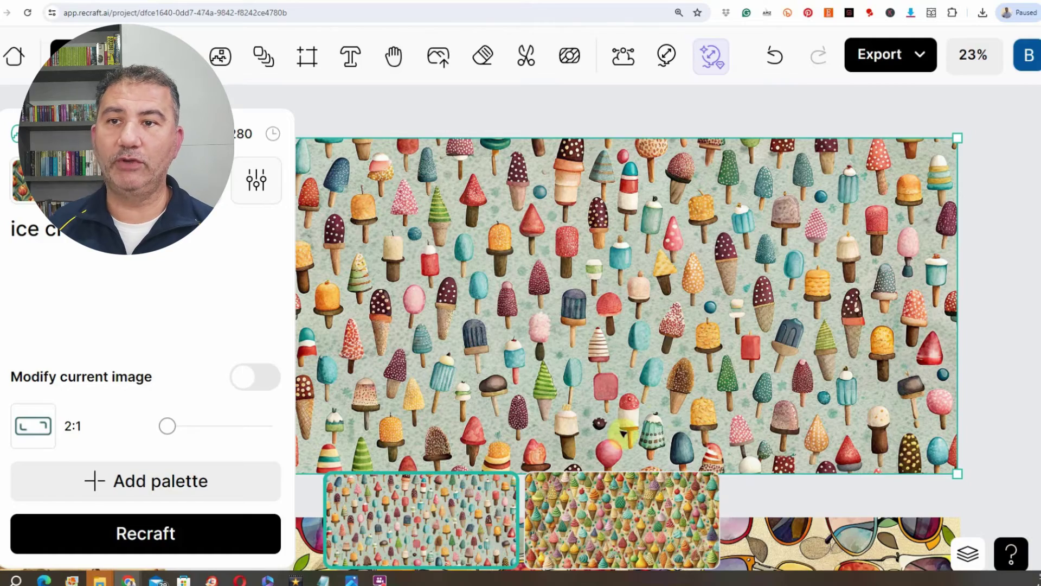
- Pan down to the watermelon wedges pattern and select it
{"action": "key", "text": "h"}
{"action": "scroll", "coordinate": [700, 440], "scroll_direction": "down", "scroll_amount": 5}
{"action": "scroll", "coordinate": [720, 323], "scroll_direction": "down", "scroll_amount": 8}
{"action": "scroll", "coordinate": [683, 270], "scroll_direction": "down", "scroll_amount": 5}
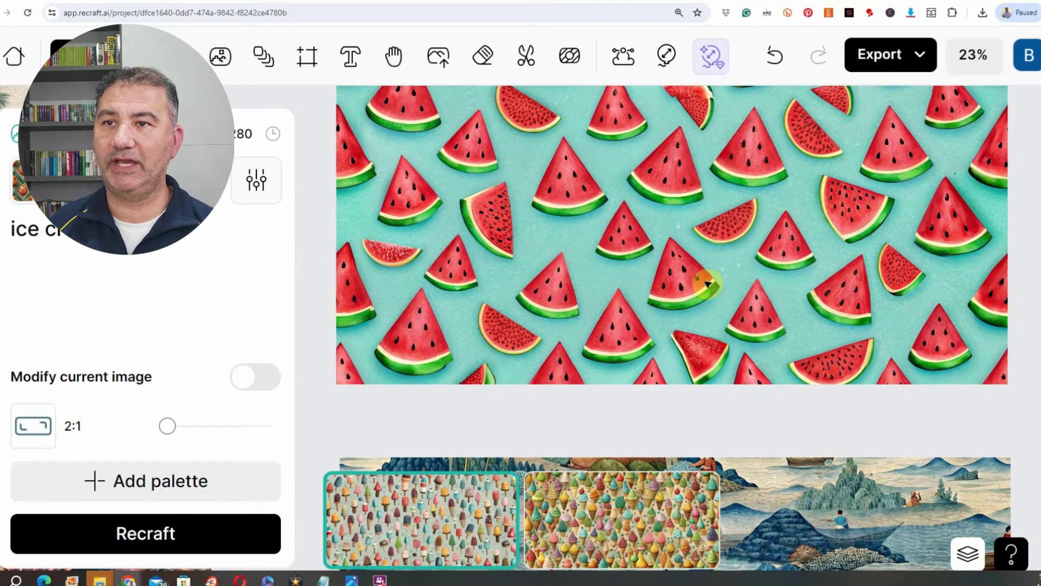
{"action": "left_click", "coordinate": [705, 280]}
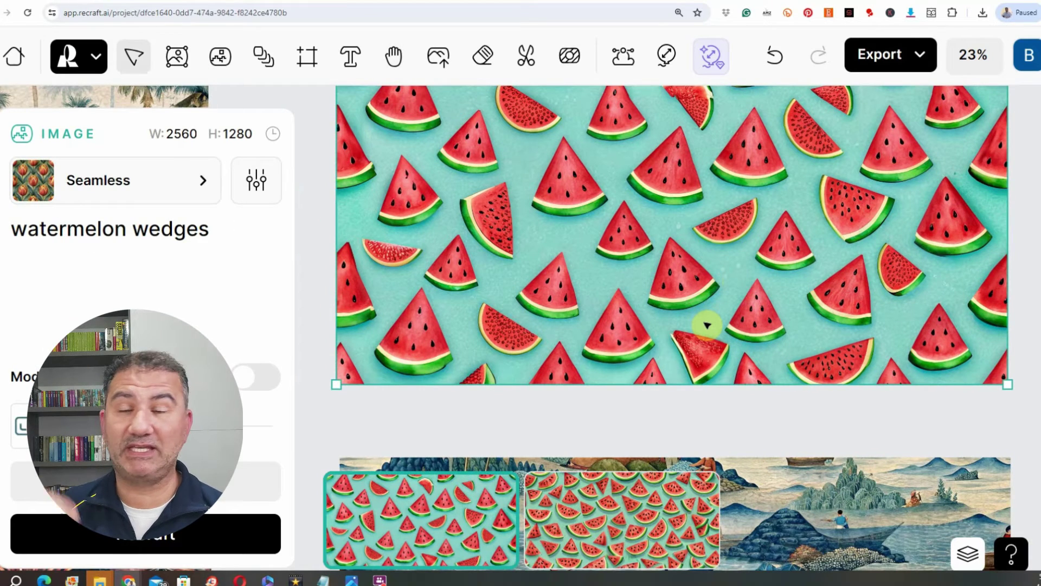
{"action": "left_click", "coordinate": [705, 349]}
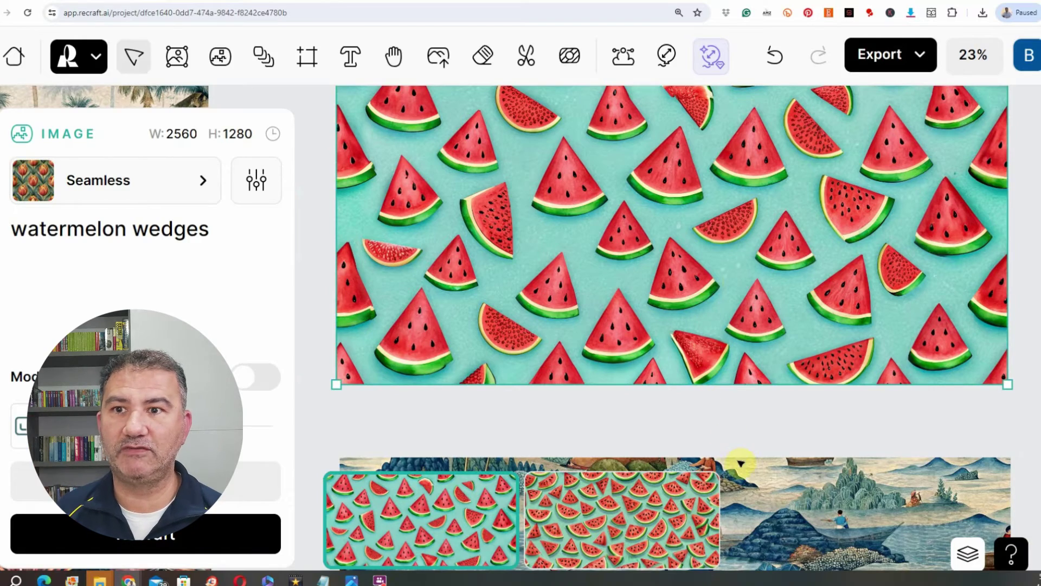
- Swap the hiking image to its stone-path variant with a lone hiker
{"action": "scroll", "coordinate": [741, 462], "scroll_direction": "down", "scroll_amount": 5}
{"action": "scroll", "coordinate": [686, 375], "scroll_direction": "down", "scroll_amount": 3}
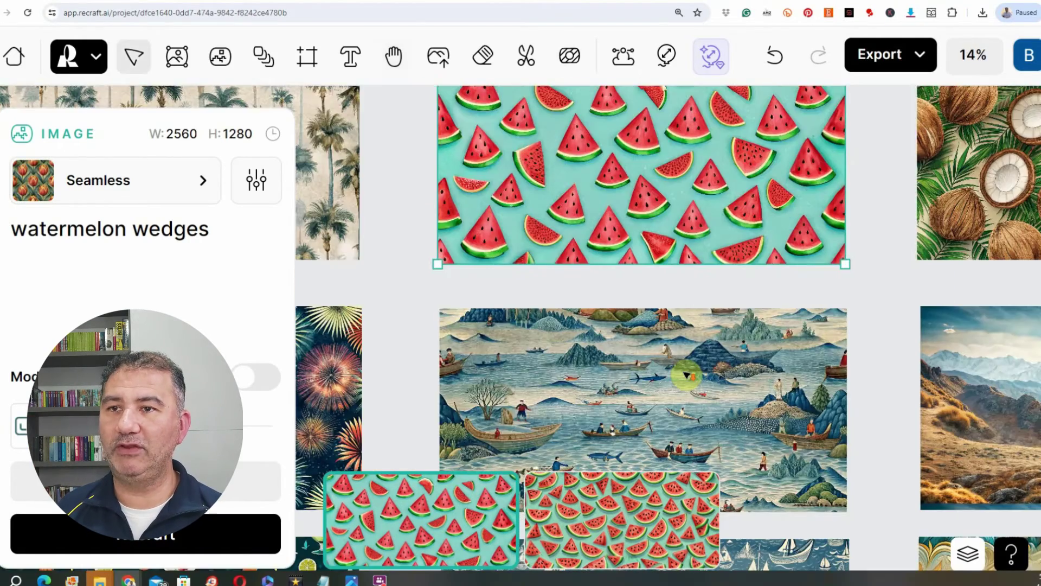
{"action": "scroll", "coordinate": [686, 374], "scroll_direction": "down", "scroll_amount": 2}
{"action": "scroll", "coordinate": [820, 347], "scroll_direction": "right", "scroll_amount": 6}
{"action": "scroll", "coordinate": [820, 347], "scroll_direction": "up", "scroll_amount": 2}
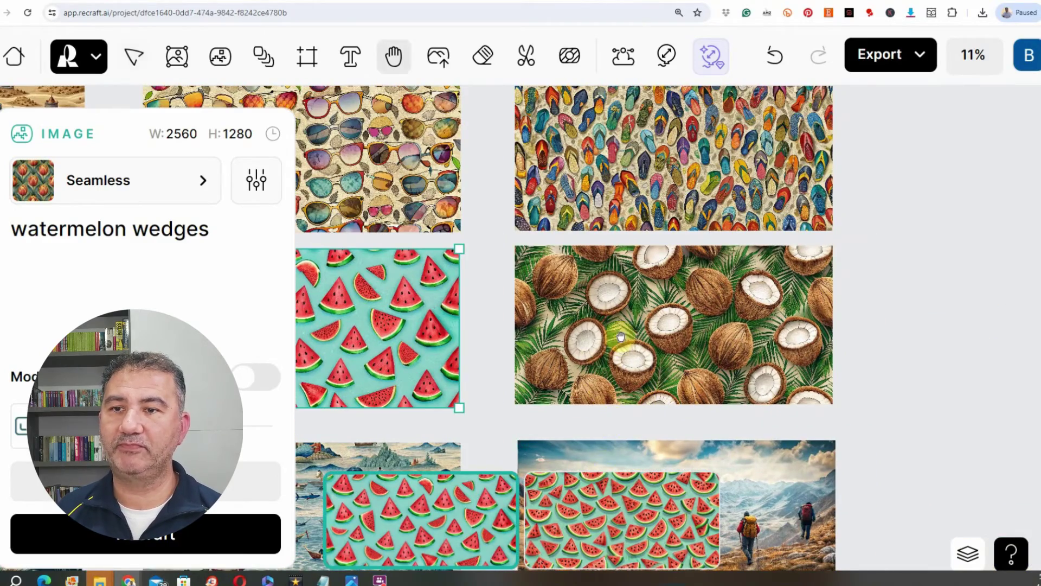
{"action": "scroll", "coordinate": [621, 332], "scroll_direction": "down", "scroll_amount": 3}
{"action": "left_click", "coordinate": [760, 358]}
{"action": "scroll", "coordinate": [925, 232], "scroll_direction": "down", "scroll_amount": 2}
{"action": "scroll", "coordinate": [924, 232], "scroll_direction": "left", "scroll_amount": 1}
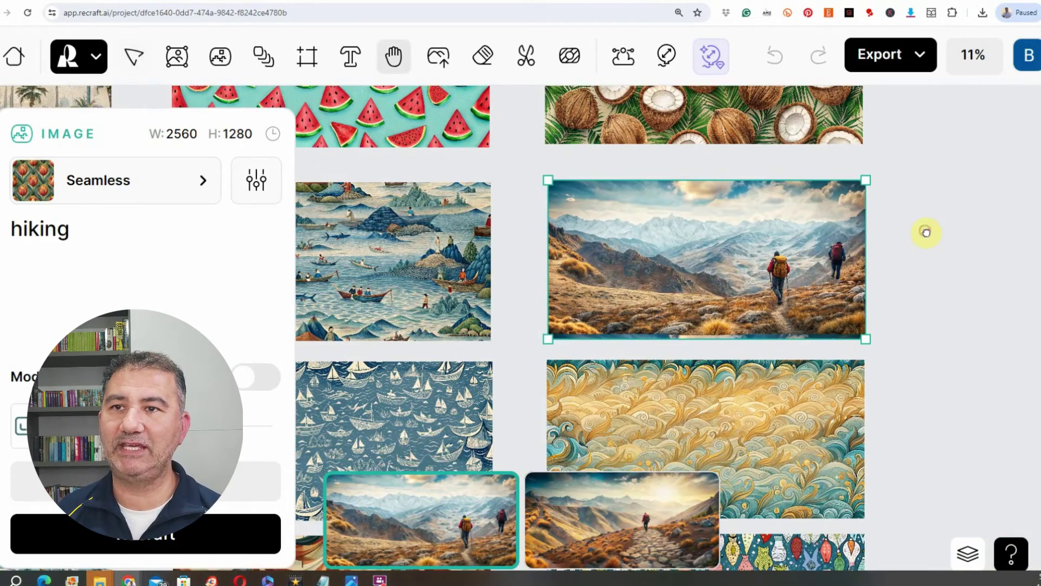
{"action": "left_click", "coordinate": [595, 513]}
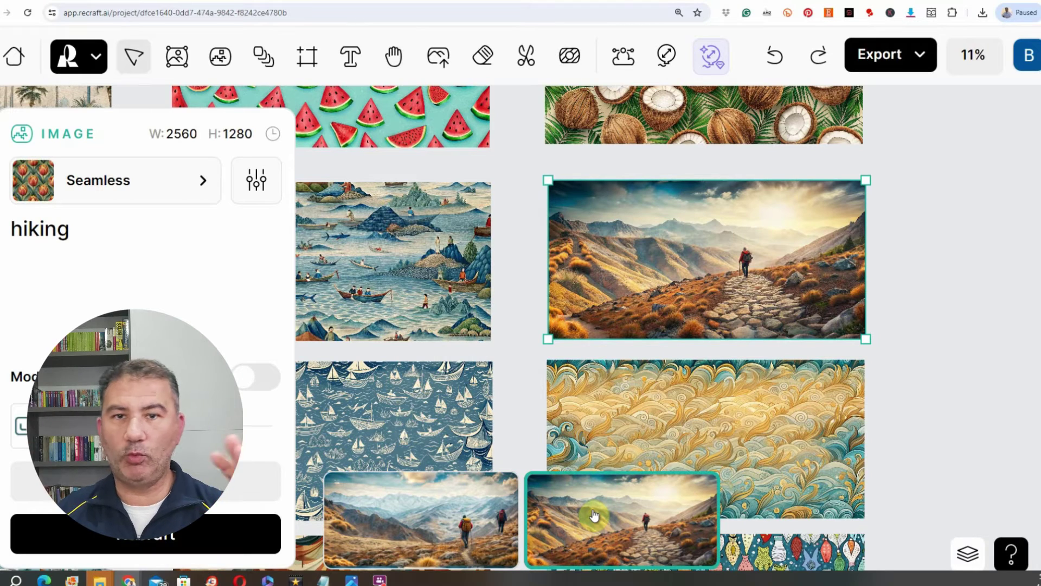
- Select the swimsuits pattern image and undo the previous change
{"action": "key", "text": "h"}
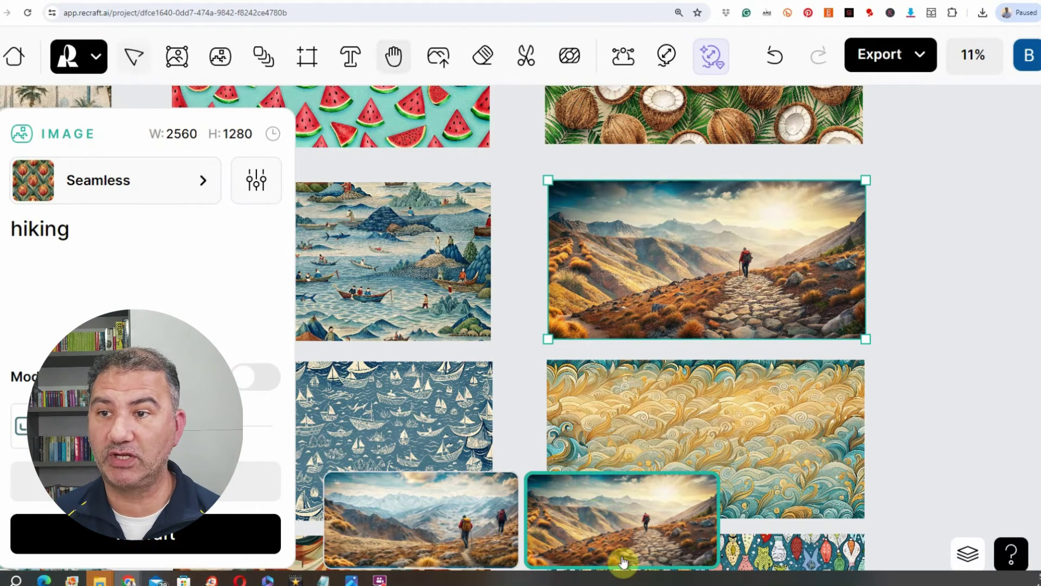
{"action": "left_click_drag", "start_coordinate": [642, 379], "coordinate": [646, 174]}
{"action": "left_click_drag", "start_coordinate": [672, 270], "coordinate": [648, 231]}
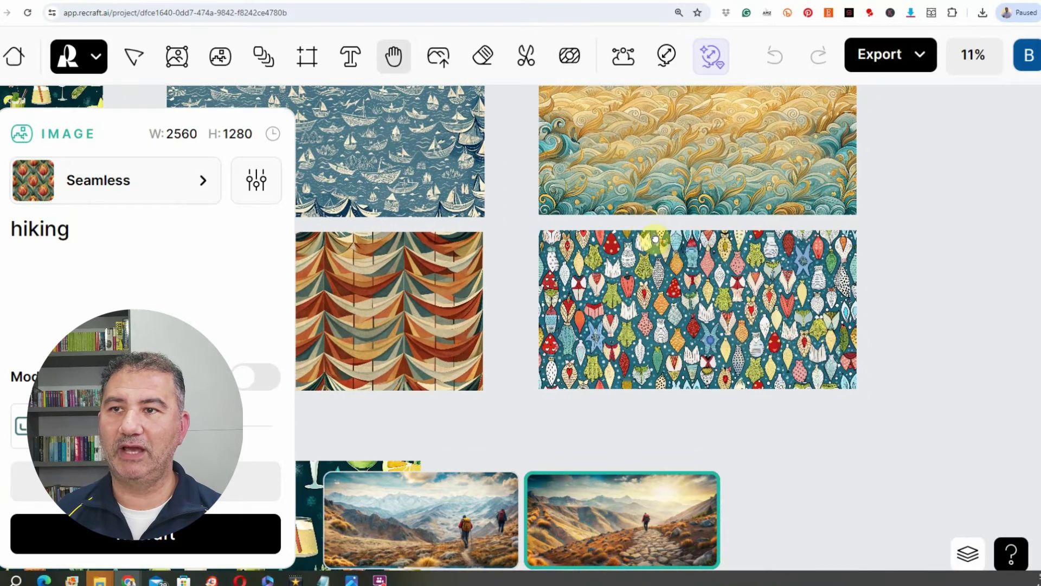
{"action": "key", "text": "v"}
{"action": "left_click", "coordinate": [679, 297]}
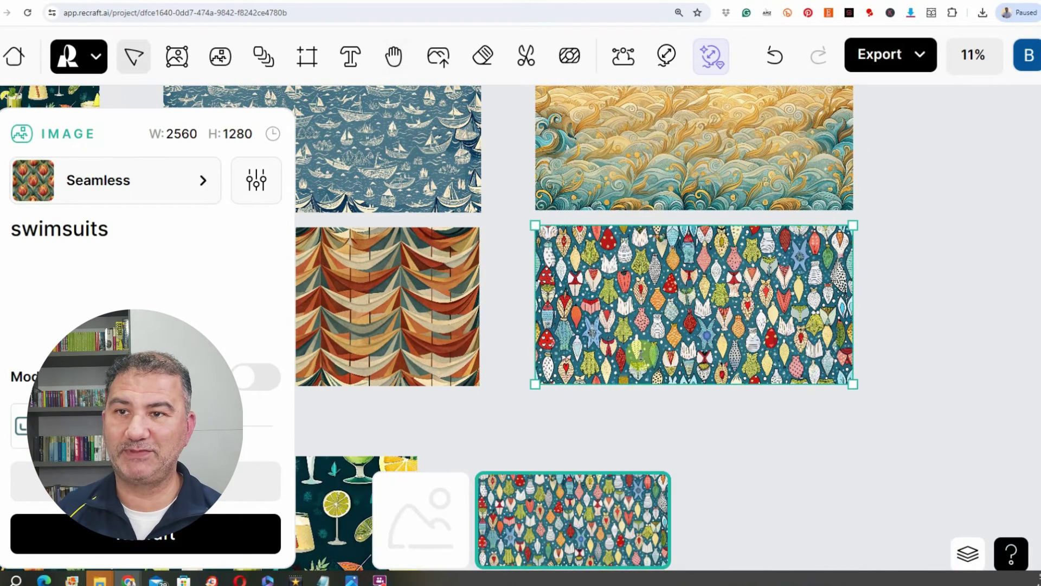
{"action": "key", "text": "ctrl+z"}
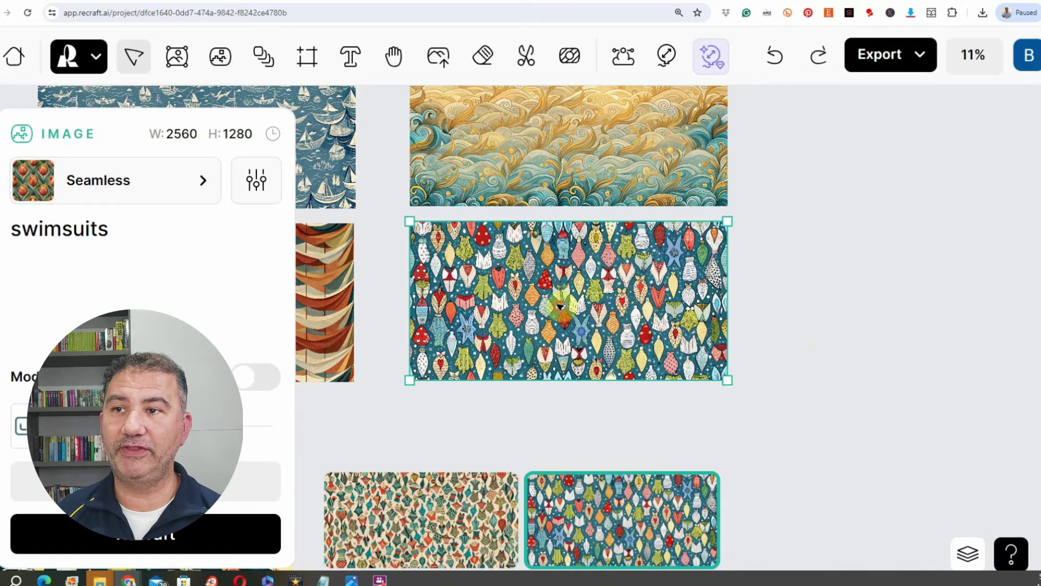
- Duplicate the swimsuits tile, set the copy flush to its right, and inspect the seam
{"action": "key", "text": "ctrl+d"}
{"action": "left_click_drag", "start_coordinate": [570, 308], "coordinate": [886, 310]}
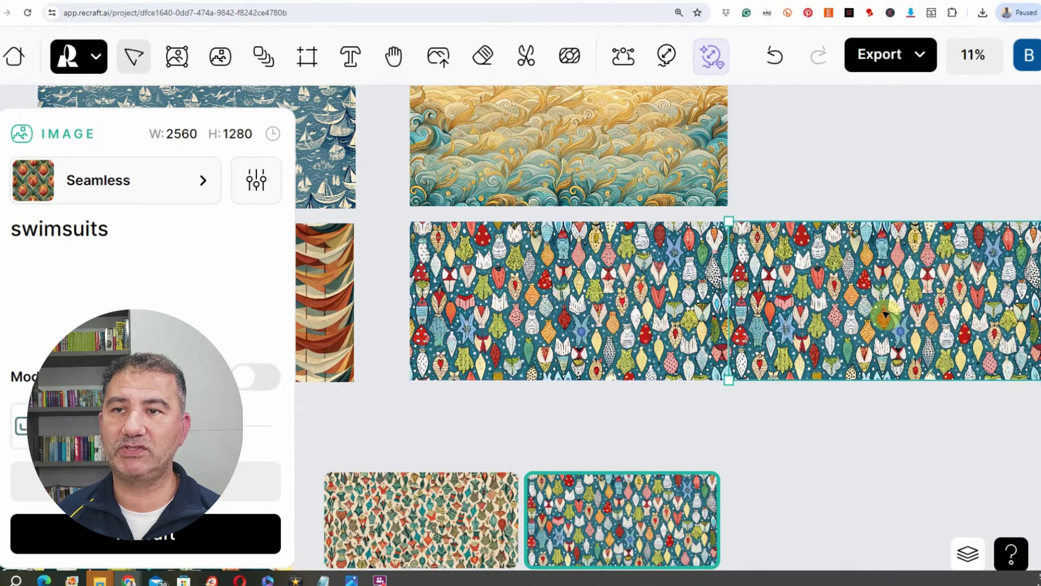
{"action": "left_click", "coordinate": [845, 408]}
{"action": "scroll", "coordinate": [792, 347], "scroll_direction": "up", "scroll_amount": 5}
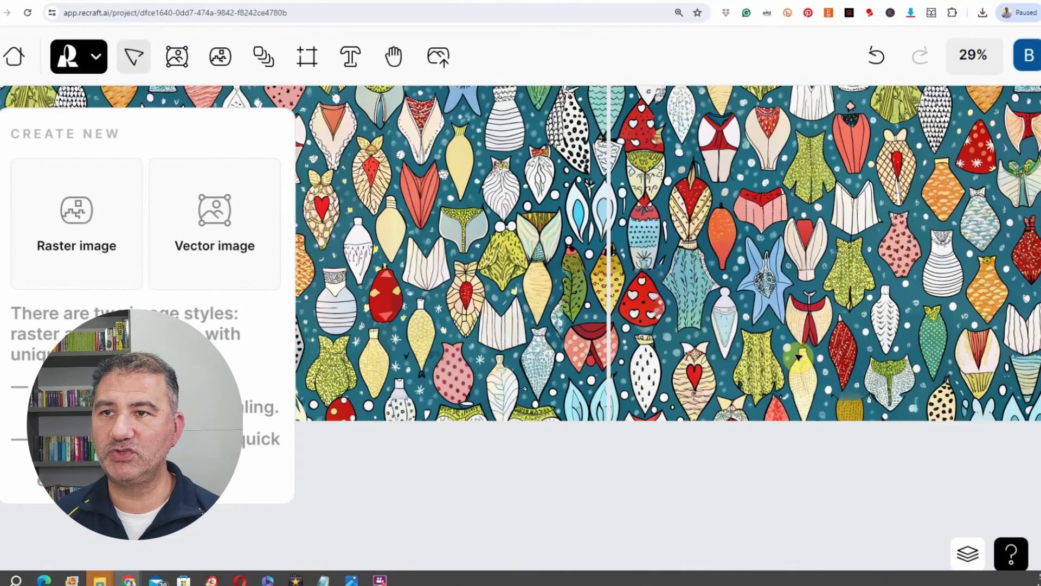
{"action": "left_click", "coordinate": [787, 344]}
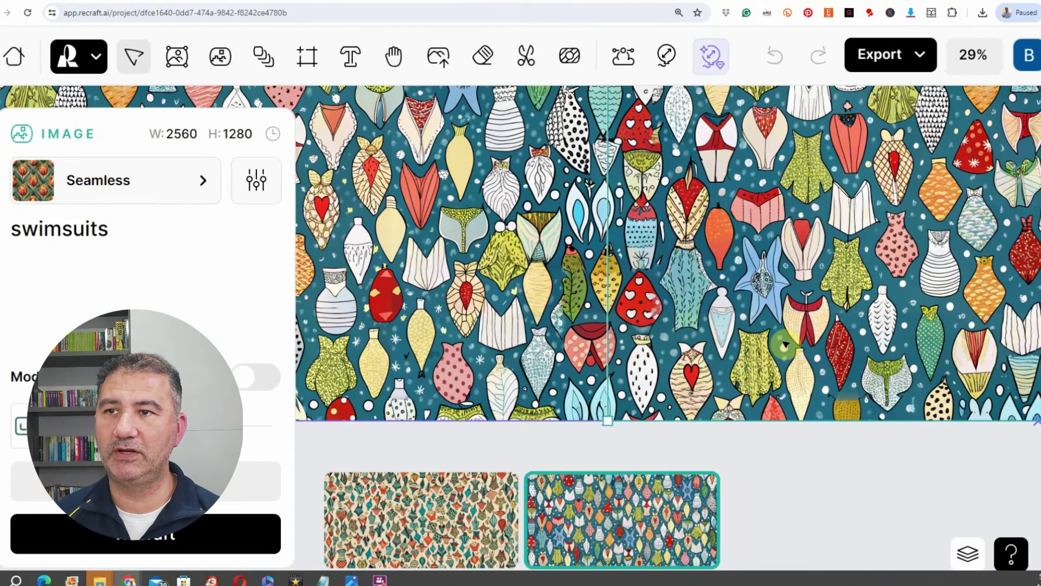
{"action": "left_click", "coordinate": [805, 495]}
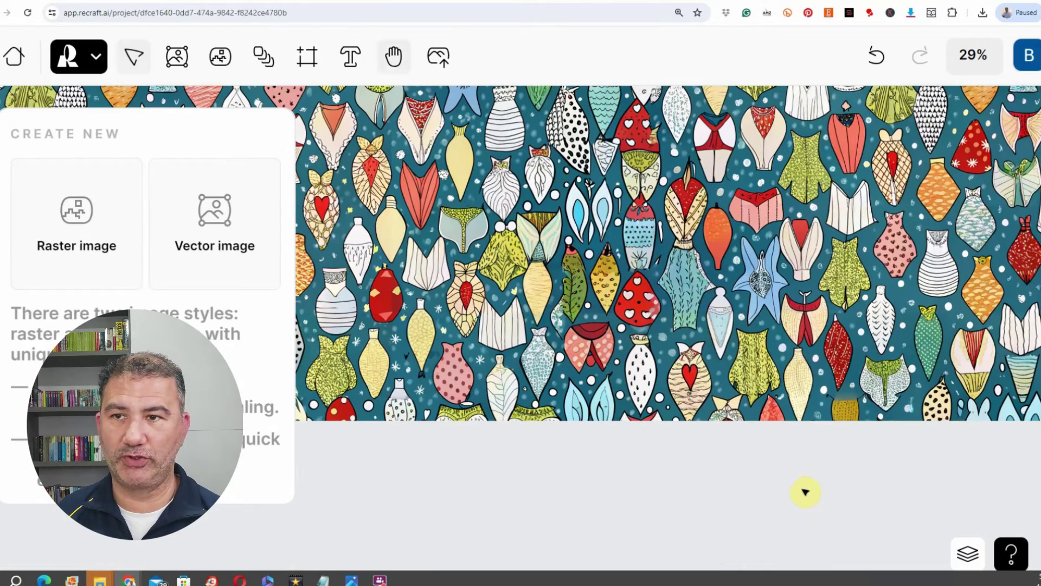
{"action": "scroll", "coordinate": [796, 470], "scroll_direction": "down", "scroll_amount": 5}
{"action": "scroll", "coordinate": [796, 469], "scroll_direction": "down", "scroll_amount": 5}
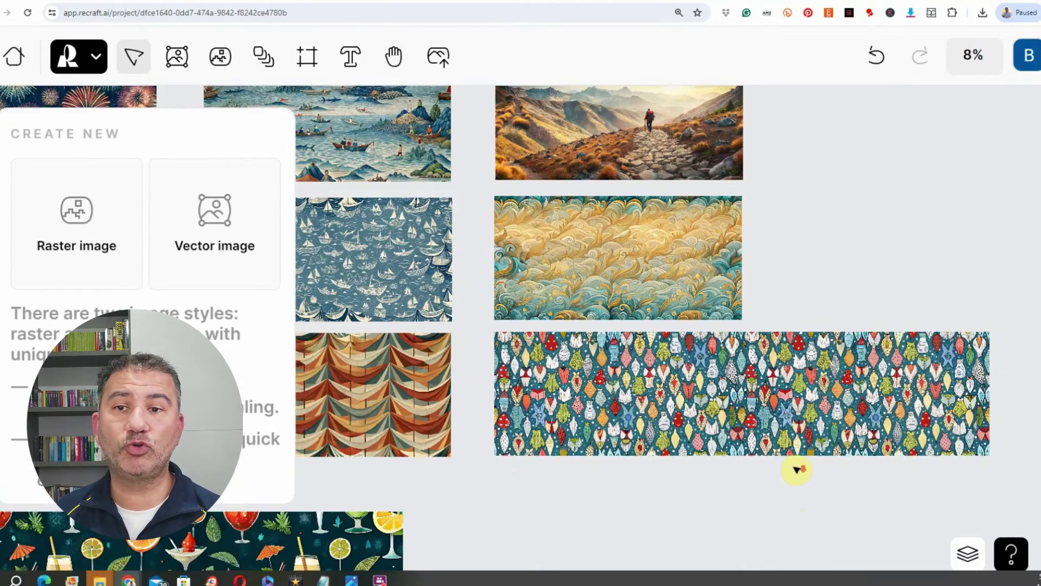
{"action": "scroll", "coordinate": [790, 363], "scroll_direction": "down", "scroll_amount": 5}
- Select the cocktails pattern to show its details
{"action": "scroll", "coordinate": [852, 280], "scroll_direction": "down", "scroll_amount": 4}
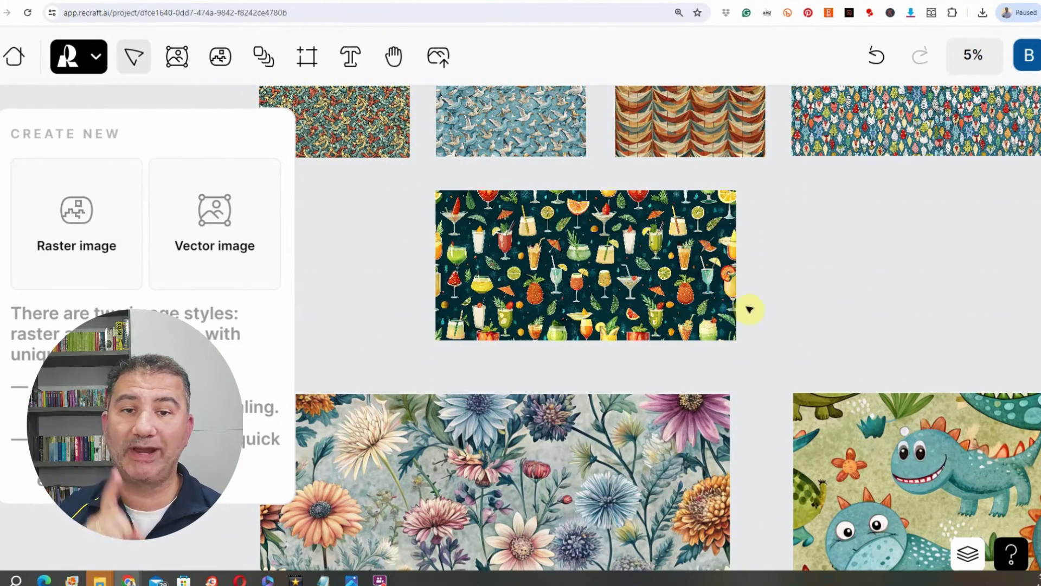
{"action": "left_click", "coordinate": [558, 277]}
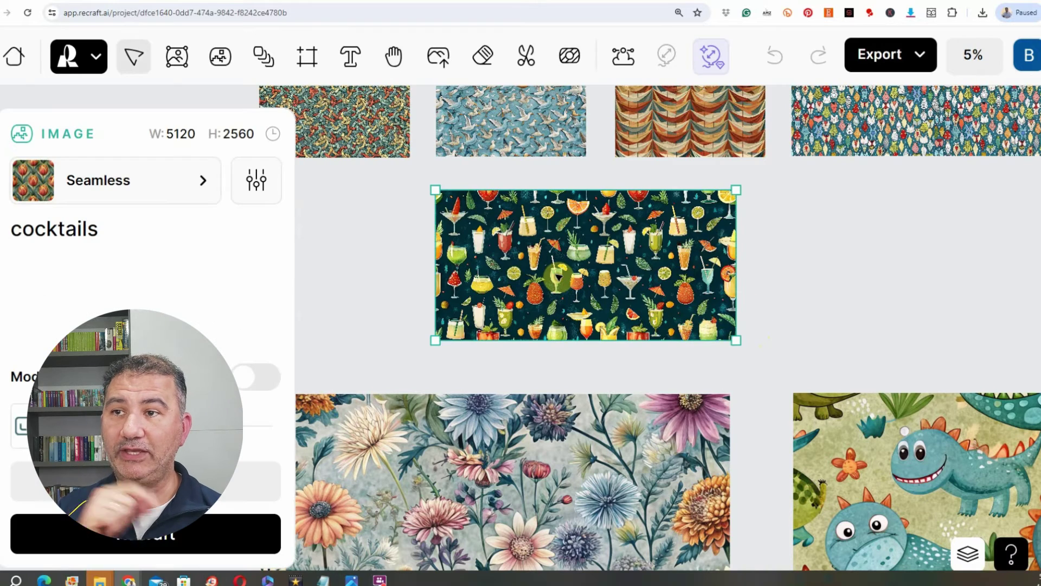
{"action": "scroll", "coordinate": [802, 242], "scroll_direction": "up", "scroll_amount": 4}
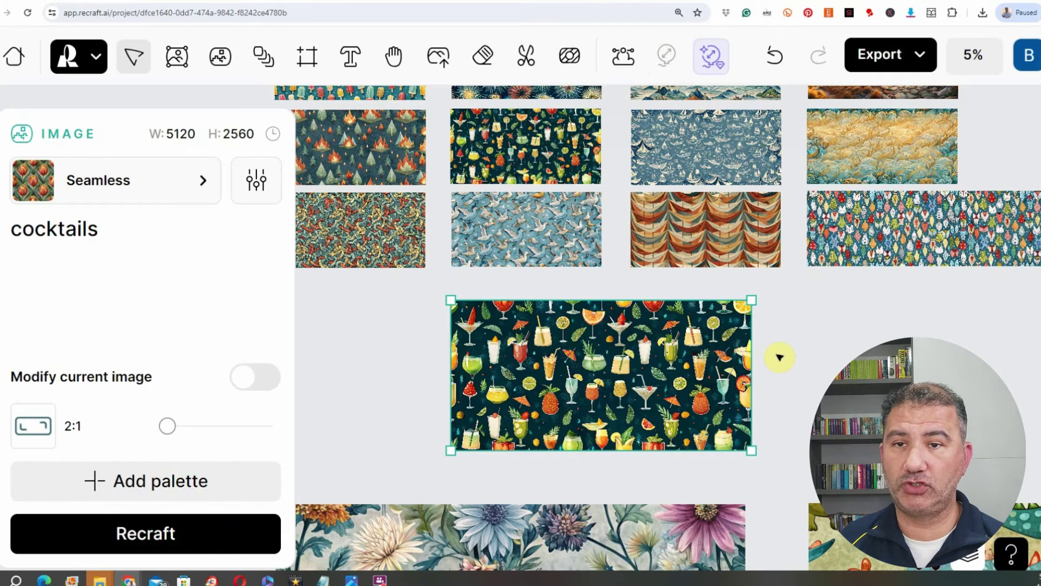
- Select the 8000×8000 summer flowers pattern to show its prompt
{"action": "key", "text": "h"}
{"action": "left_click_drag", "start_coordinate": [776, 361], "coordinate": [837, 155]}
{"action": "left_click_drag", "start_coordinate": [689, 418], "coordinate": [679, 301]}
{"action": "key", "text": "v"}
{"action": "left_click", "coordinate": [678, 301]}
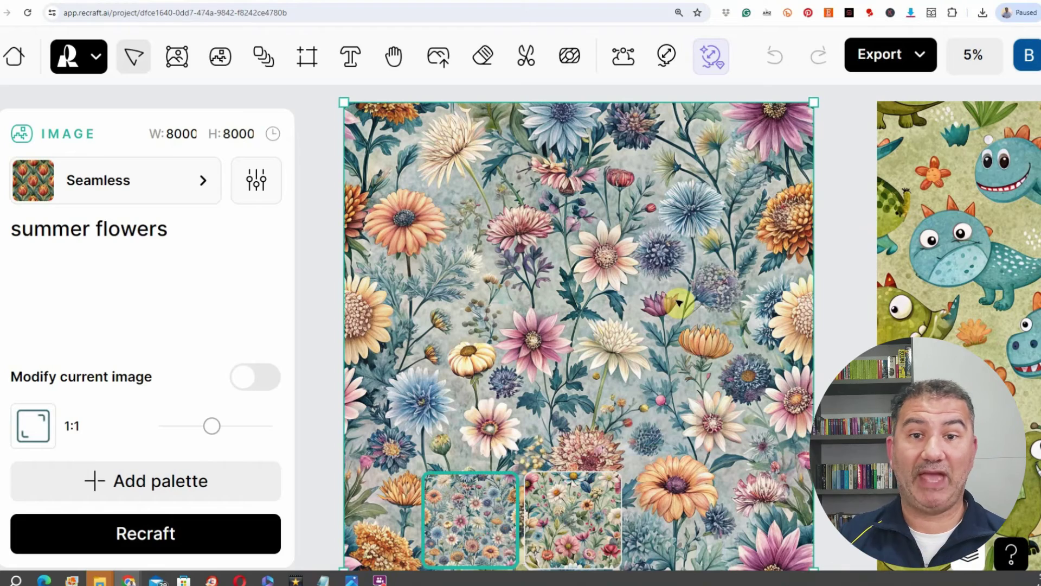
- Check the dinosaur pattern's prompt, then move past the cocktail, cornfield and cars images to the 80s pattern
{"action": "left_click_drag", "start_coordinate": [678, 302], "coordinate": [388, 312]}
{"action": "left_click", "coordinate": [554, 313]}
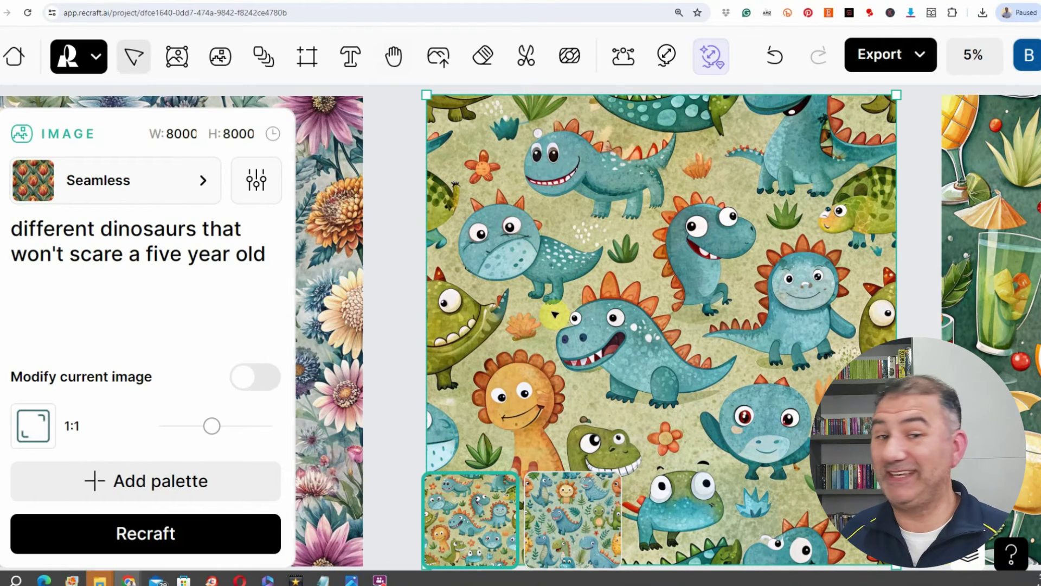
{"action": "key", "text": "h"}
{"action": "left_click_drag", "start_coordinate": [1036, 342], "coordinate": [482, 309]}
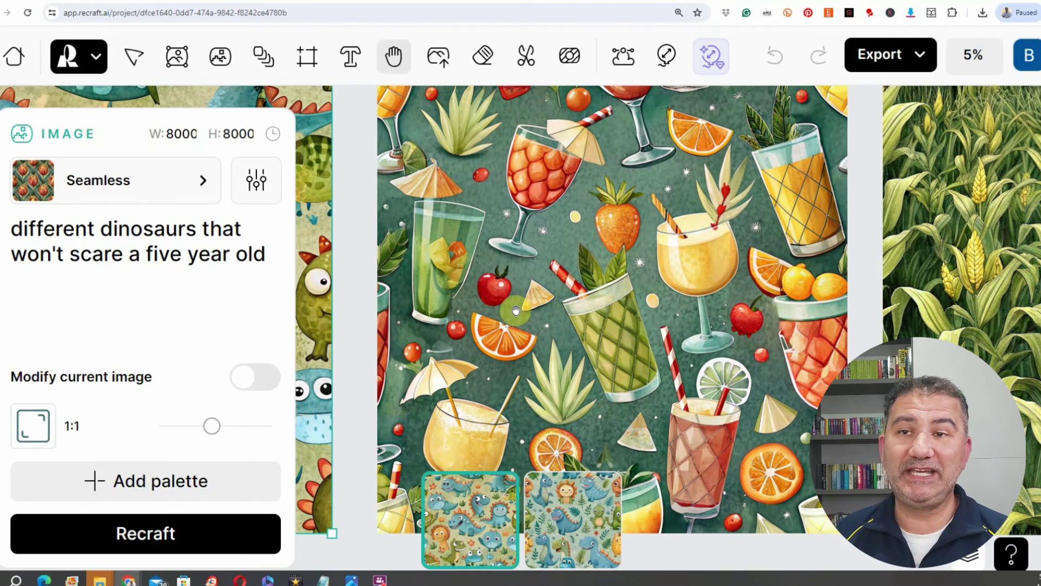
{"action": "scroll", "coordinate": [519, 305], "scroll_direction": "right", "scroll_amount": 8}
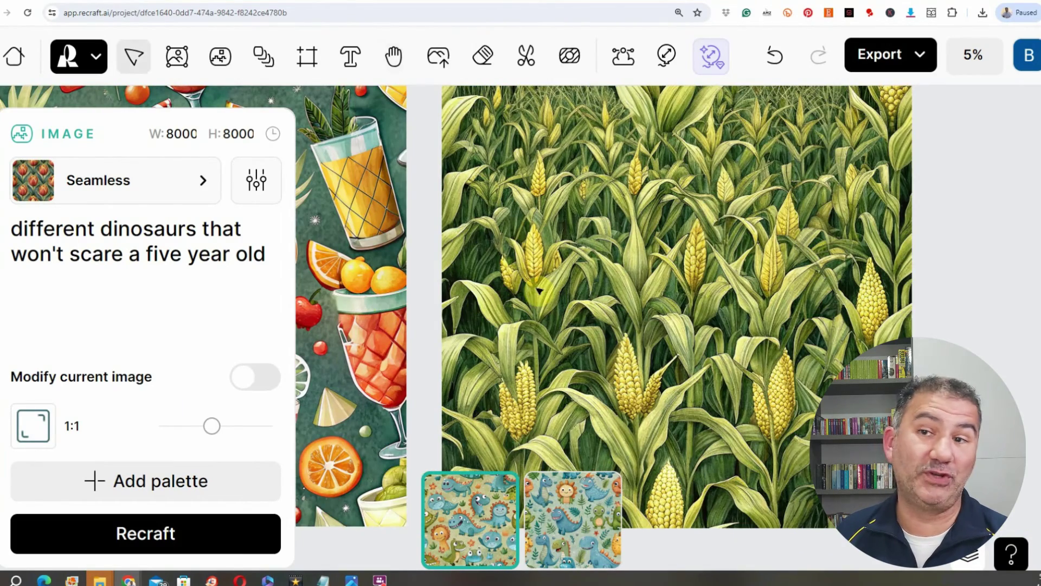
{"action": "scroll", "coordinate": [674, 320], "scroll_direction": "down", "scroll_amount": 2}
{"action": "scroll", "coordinate": [674, 320], "scroll_direction": "down", "scroll_amount": 9}
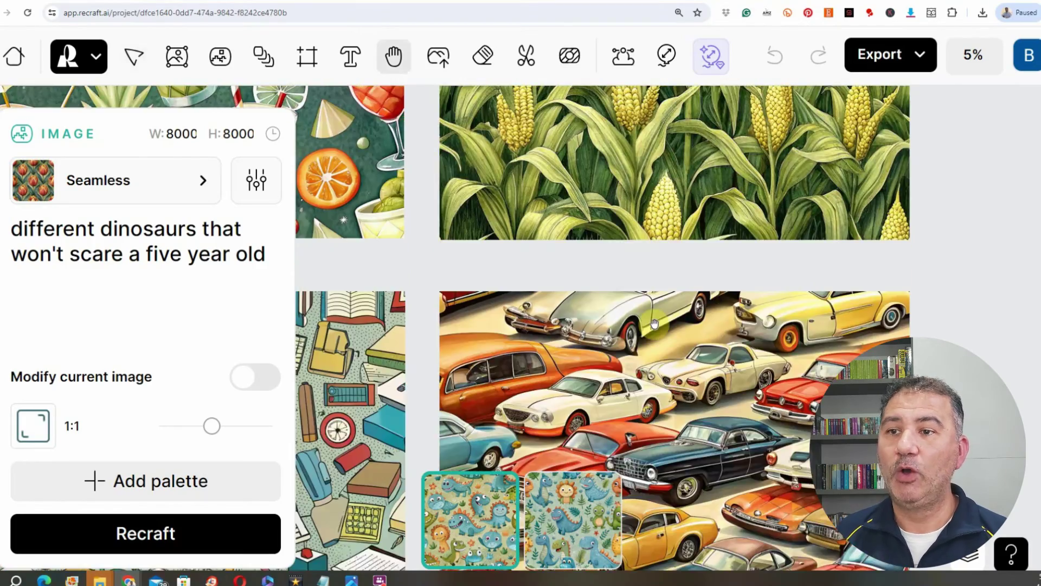
{"action": "scroll", "coordinate": [690, 321], "scroll_direction": "left", "scroll_amount": 1}
{"action": "scroll", "coordinate": [690, 321], "scroll_direction": "down", "scroll_amount": 8}
{"action": "scroll", "coordinate": [692, 263], "scroll_direction": "right", "scroll_amount": 1}
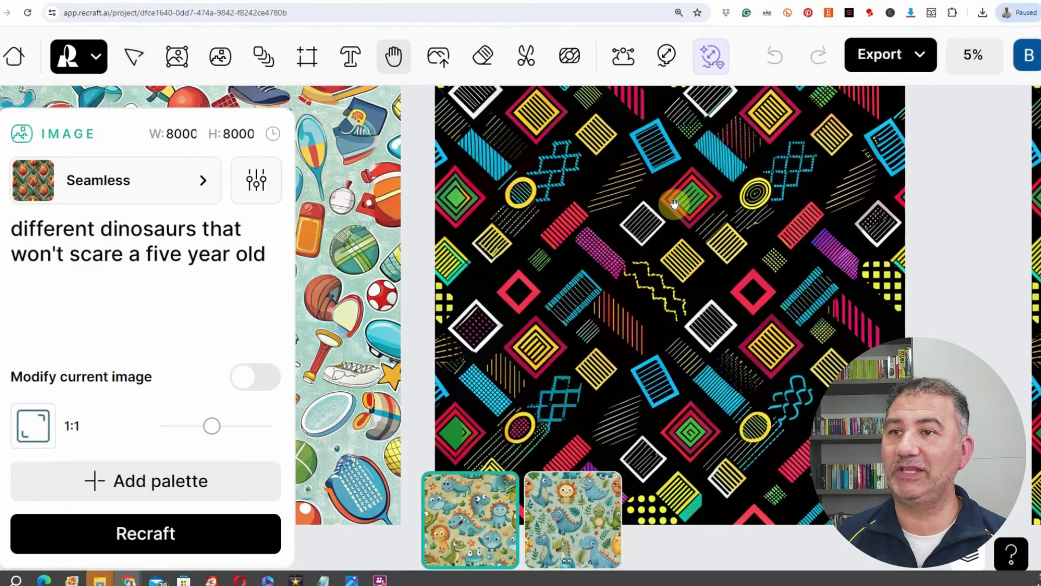
- Select the 80s geometric pattern on black and frame it alongside its copy
{"action": "key", "text": "v"}
{"action": "left_click", "coordinate": [668, 223]}
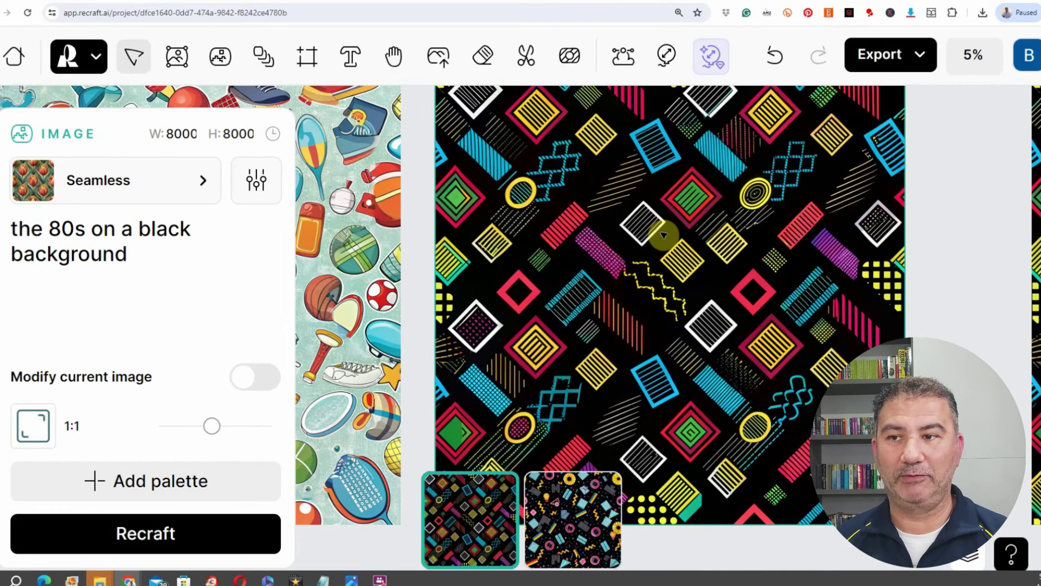
{"action": "key", "text": "h"}
{"action": "left_click_drag", "start_coordinate": [800, 345], "coordinate": [562, 338]}
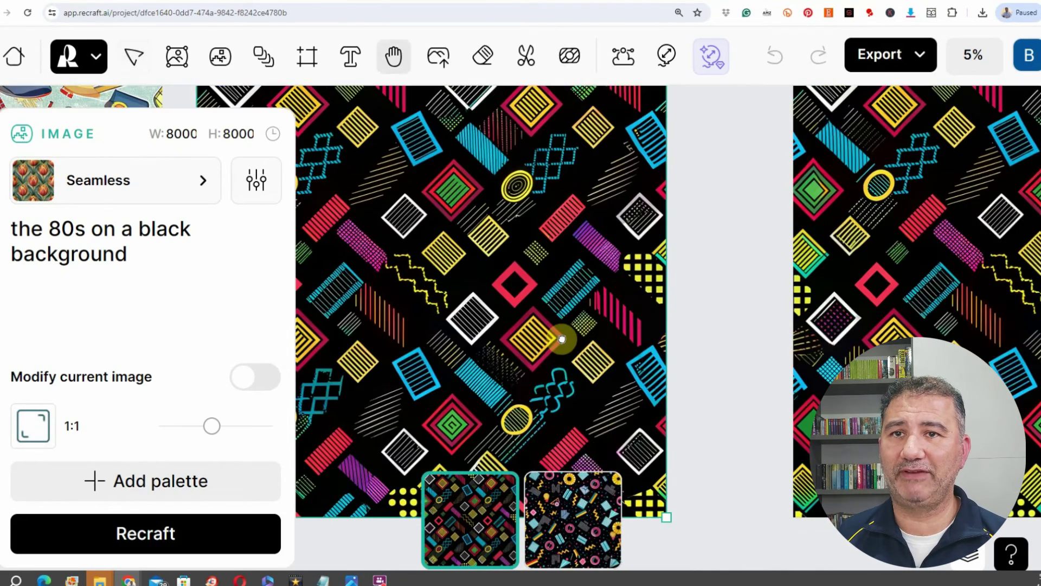
{"action": "scroll", "coordinate": [561, 337], "scroll_direction": "right", "scroll_amount": 2}
{"action": "scroll", "coordinate": [609, 325], "scroll_direction": "left", "scroll_amount": 5}
{"action": "left_click_drag", "start_coordinate": [595, 295], "coordinate": [424, 295]}
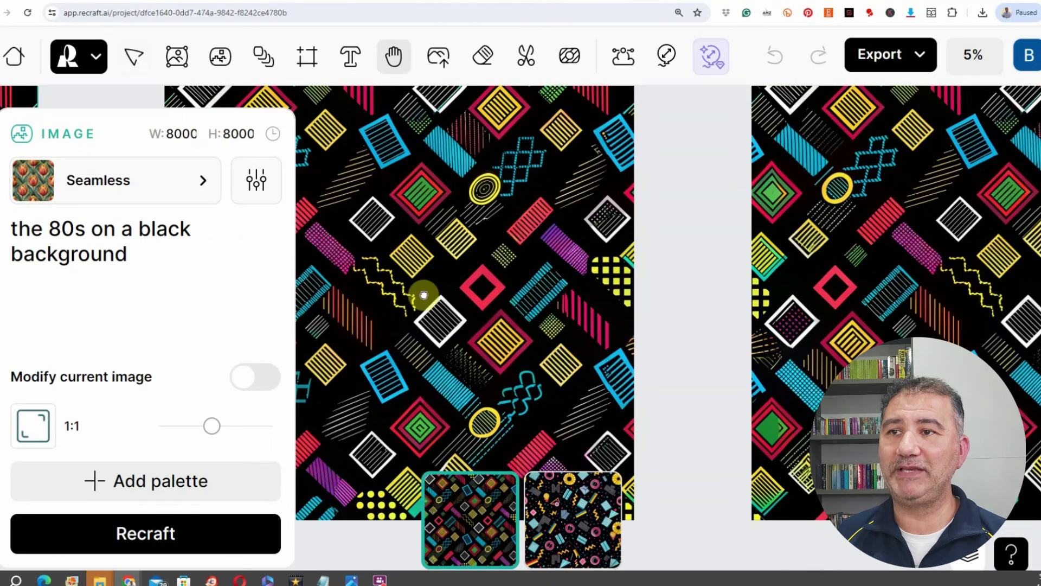
{"action": "scroll", "coordinate": [424, 295], "scroll_direction": "up", "scroll_amount": 1}
- Drag the copy left flush against the original tile and deselect to check the seam
{"action": "key", "text": "v"}
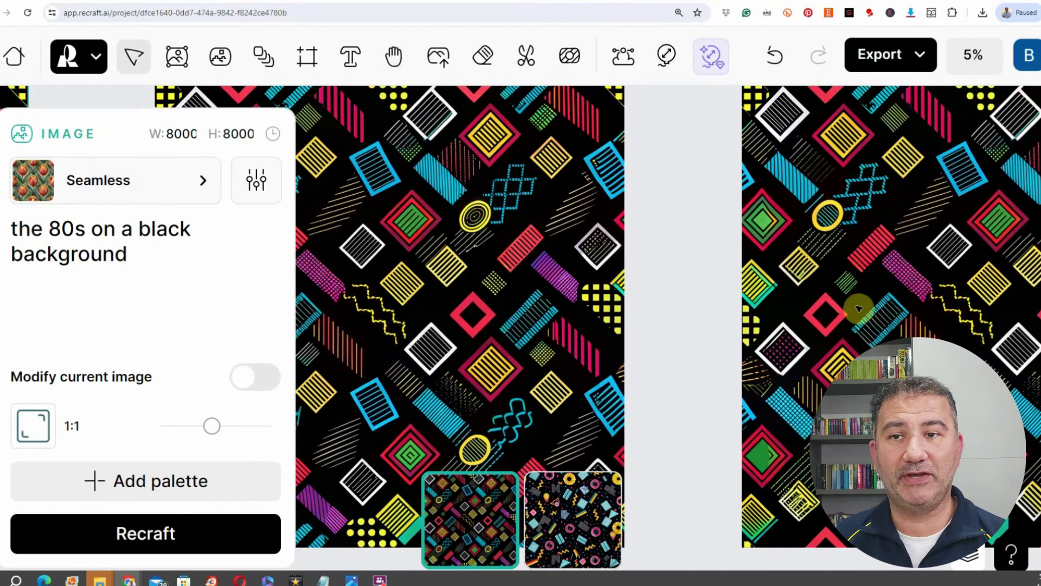
{"action": "left_click_drag", "start_coordinate": [855, 309], "coordinate": [765, 317]}
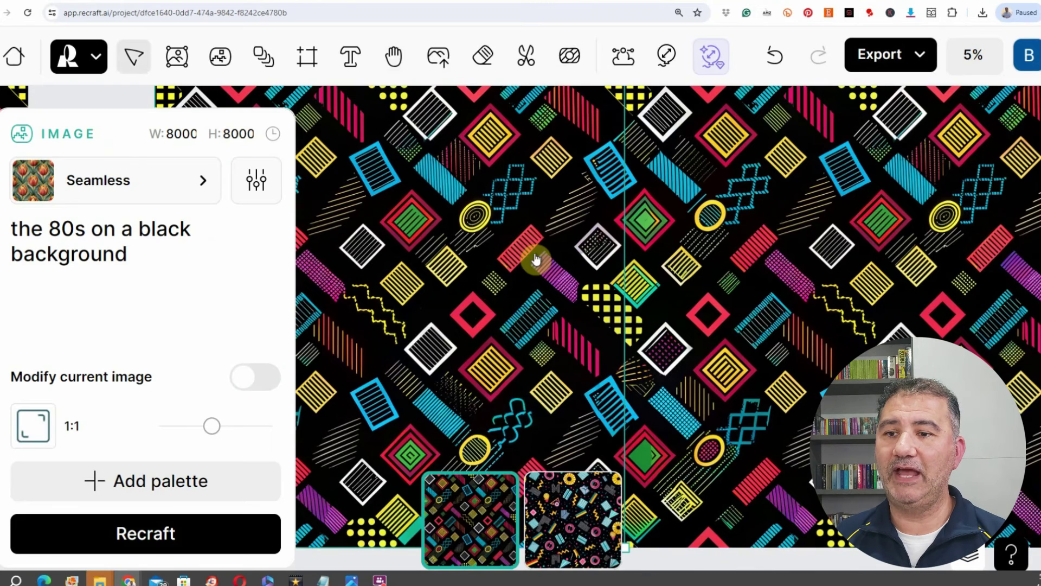
{"action": "left_click", "coordinate": [671, 564]}
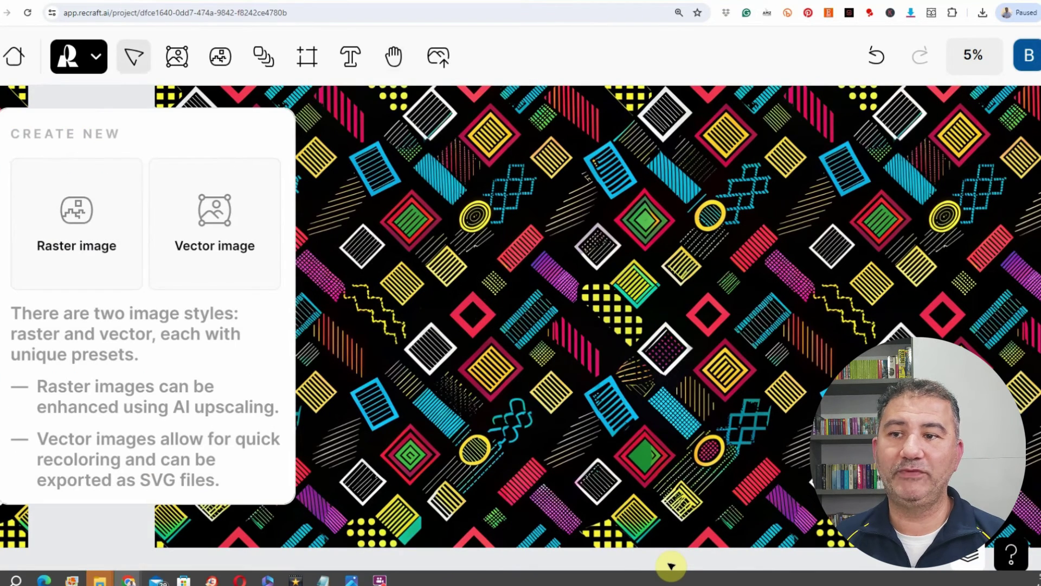
{"action": "scroll", "coordinate": [683, 477], "scroll_direction": "down", "scroll_amount": 2}
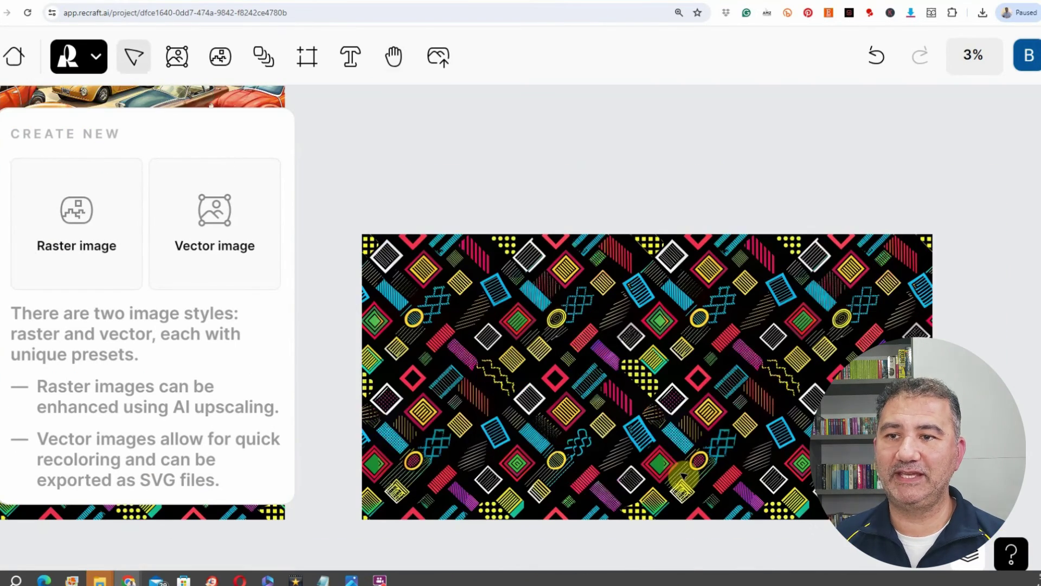